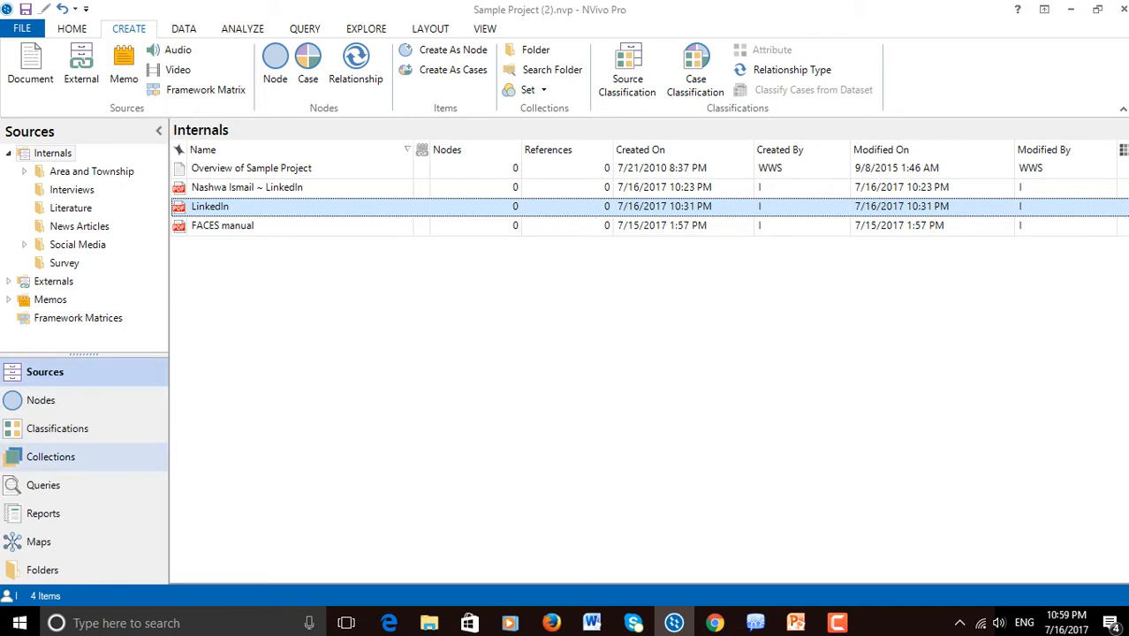
Start a new text attribute named "Gender F or M" for the Gender Case case classification
{"action": "left_click", "coordinate": [58, 429]}
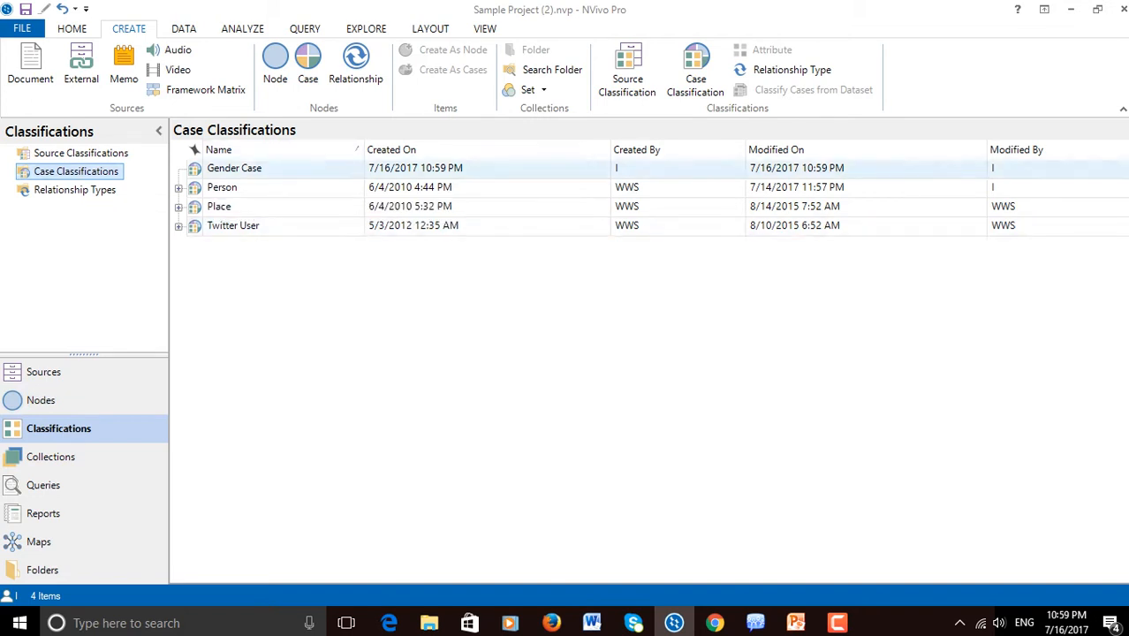
{"action": "right_click", "coordinate": [253, 168]}
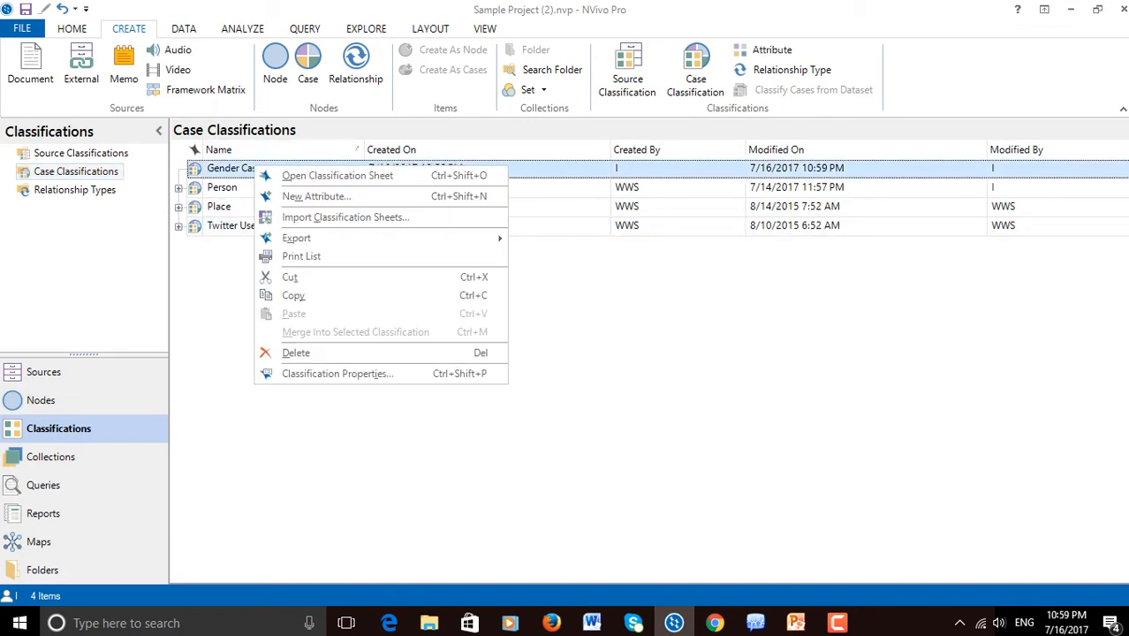
{"action": "left_click", "coordinate": [316, 196]}
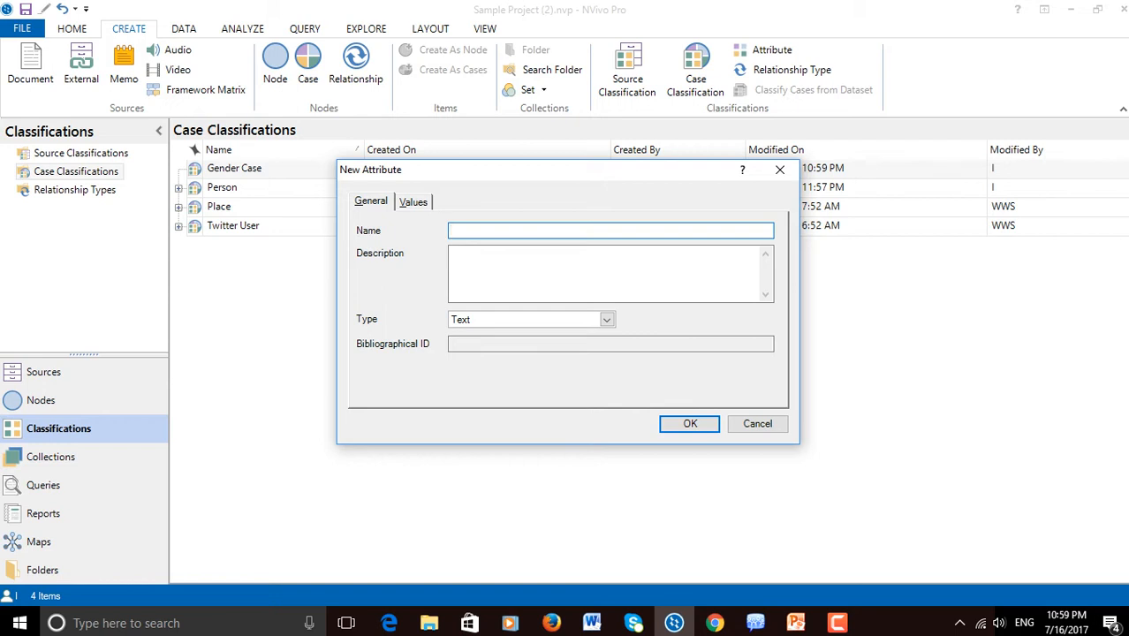
{"action": "type", "text": "GenderF"}
{"action": "key", "text": "BackSpace"}
{"action": "type", "text": "F or M"}
Add "Famale" as a new value of the Gender F or M attribute
{"action": "left_click", "coordinate": [413, 202]}
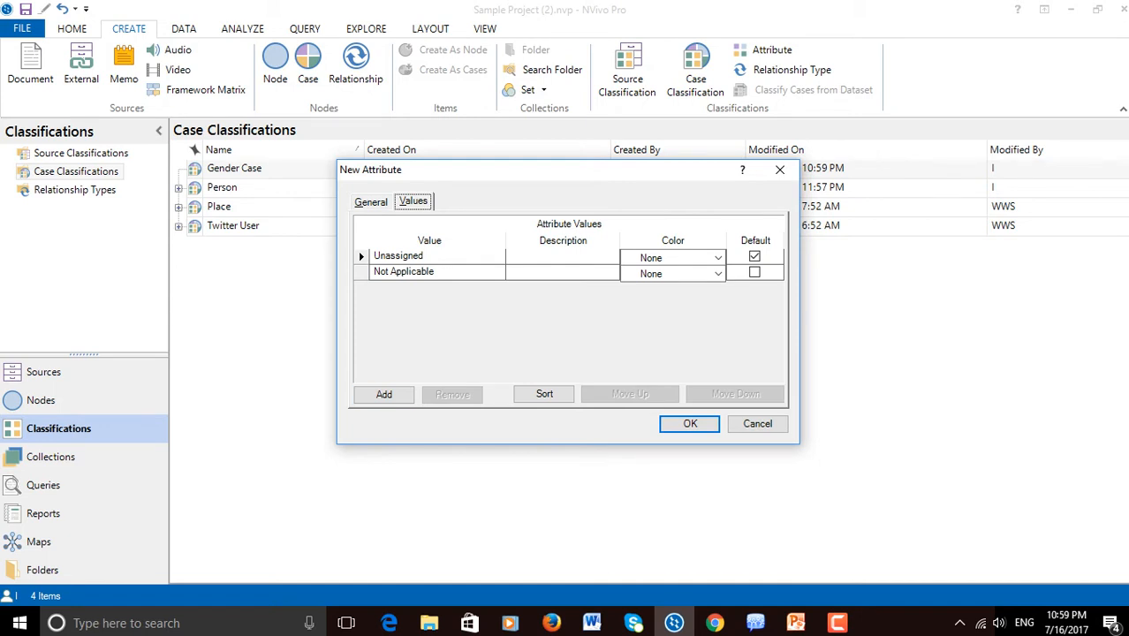
{"action": "left_click", "coordinate": [437, 272]}
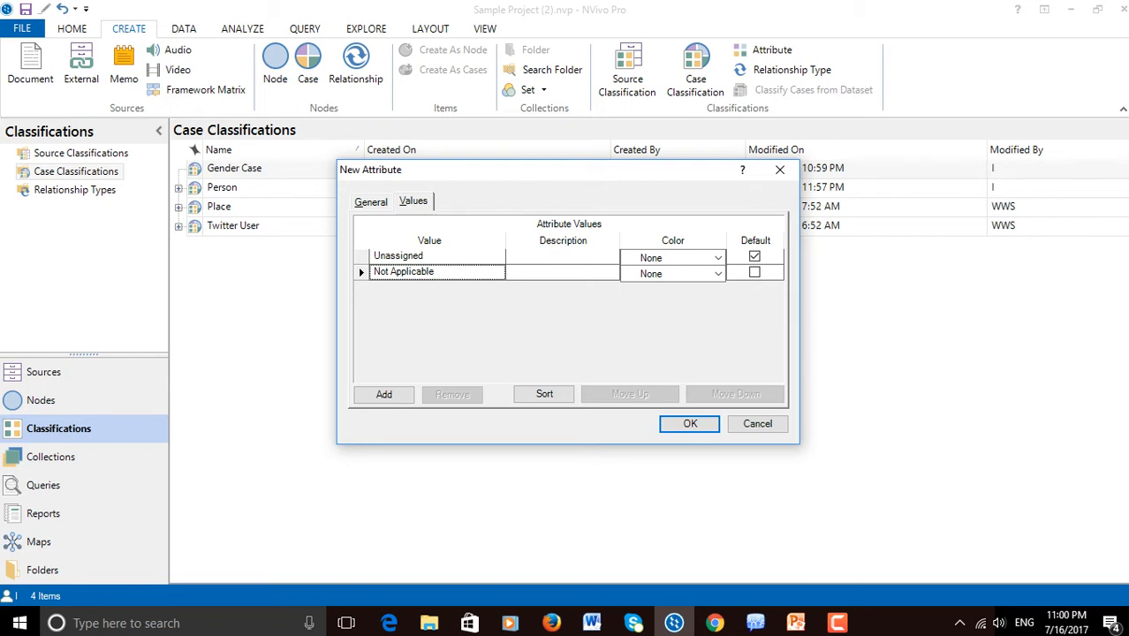
{"action": "left_click", "coordinate": [437, 256]}
{"action": "left_click", "coordinate": [438, 272]}
{"action": "left_click", "coordinate": [383, 394]}
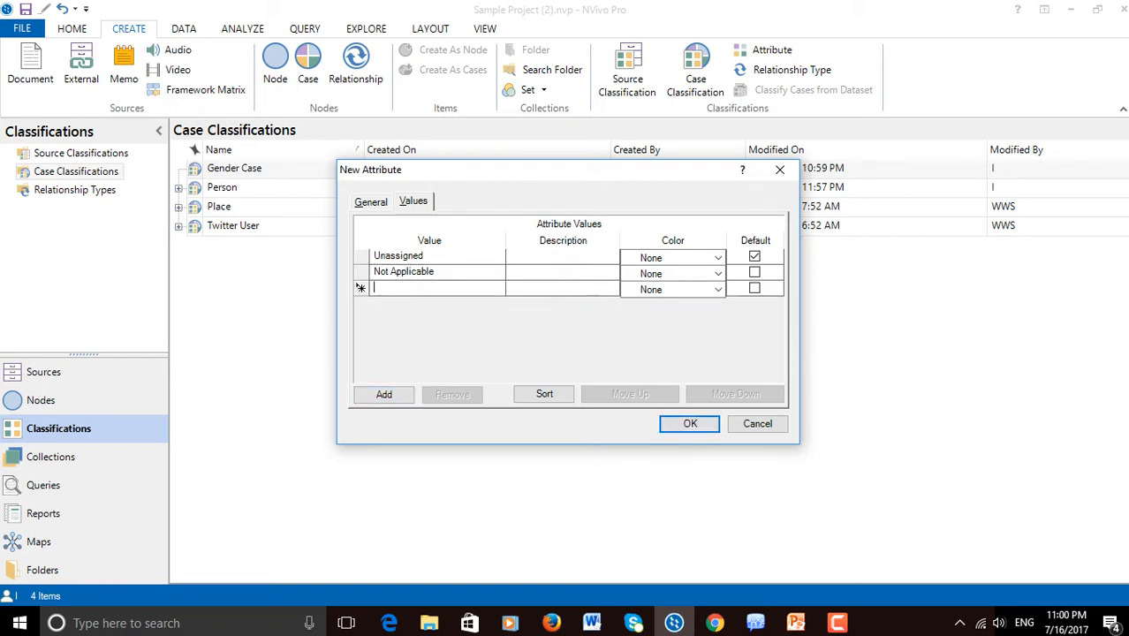
{"action": "type", "text": "Femal"}
{"action": "key", "text": "BackSpace"}
{"action": "key", "text": "BackSpace"}
{"action": "key", "text": "BackSpace"}
{"action": "key", "text": "BackSpace"}
{"action": "type", "text": "male"}
{"action": "left_click", "coordinate": [511, 287]}
Add "Male" as another value and create the Gender F or M attribute
{"action": "left_click", "coordinate": [384, 394]}
{"action": "type", "text": "Mal"}
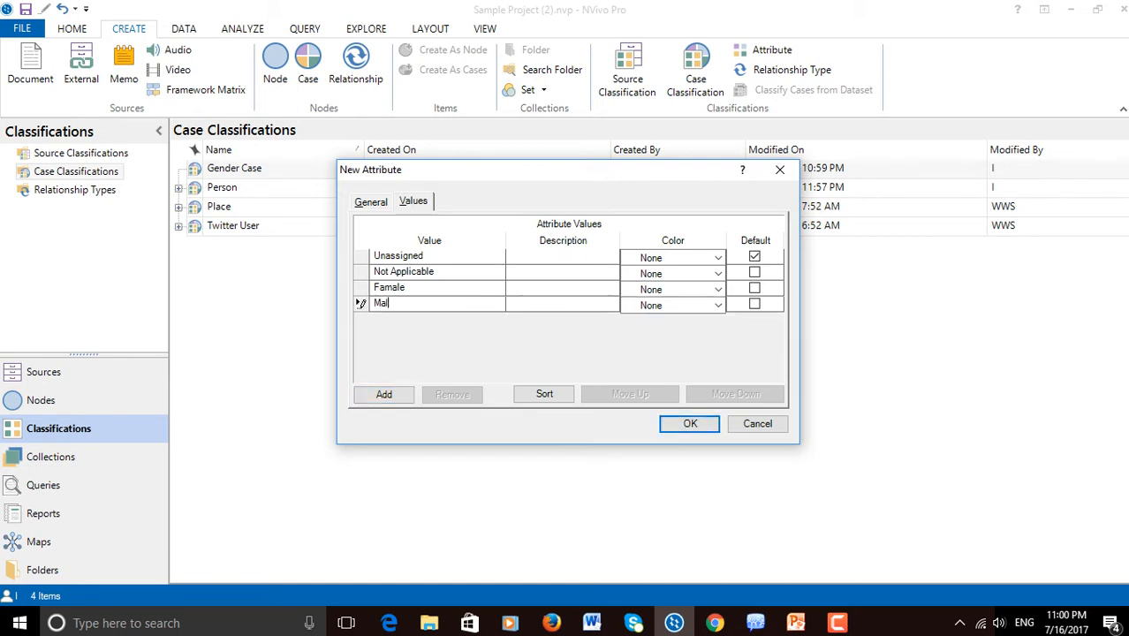
{"action": "type", "text": "es"}
{"action": "key", "text": "BackSpace"}
{"action": "left_click", "coordinate": [562, 272]}
{"action": "left_click", "coordinate": [439, 272]}
{"action": "left_click", "coordinate": [371, 203]}
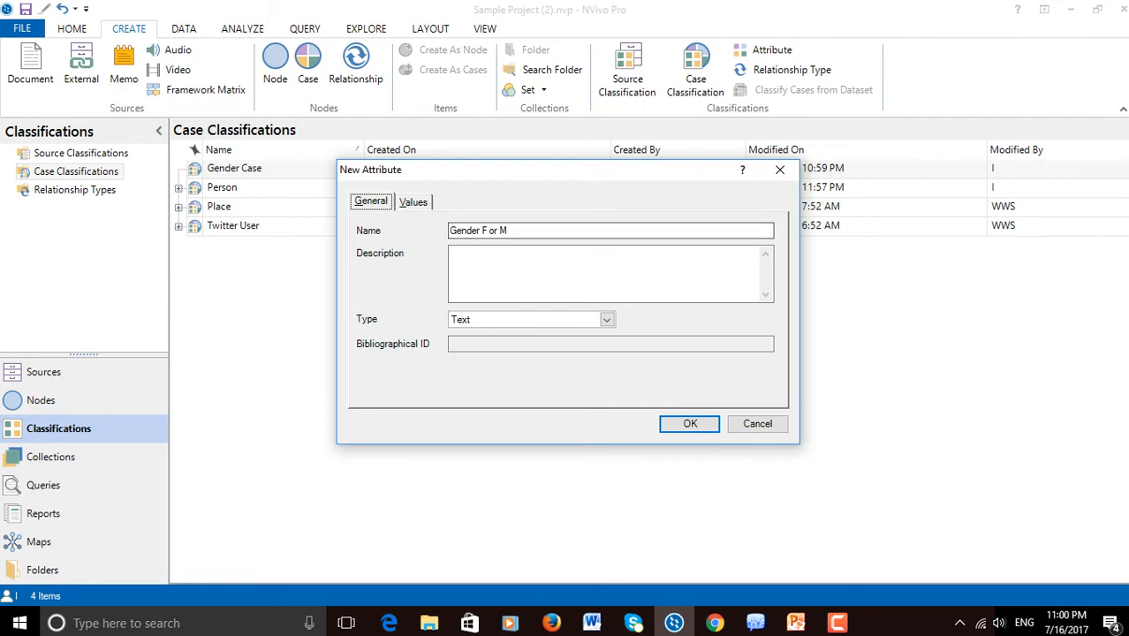
{"action": "left_click", "coordinate": [414, 203]}
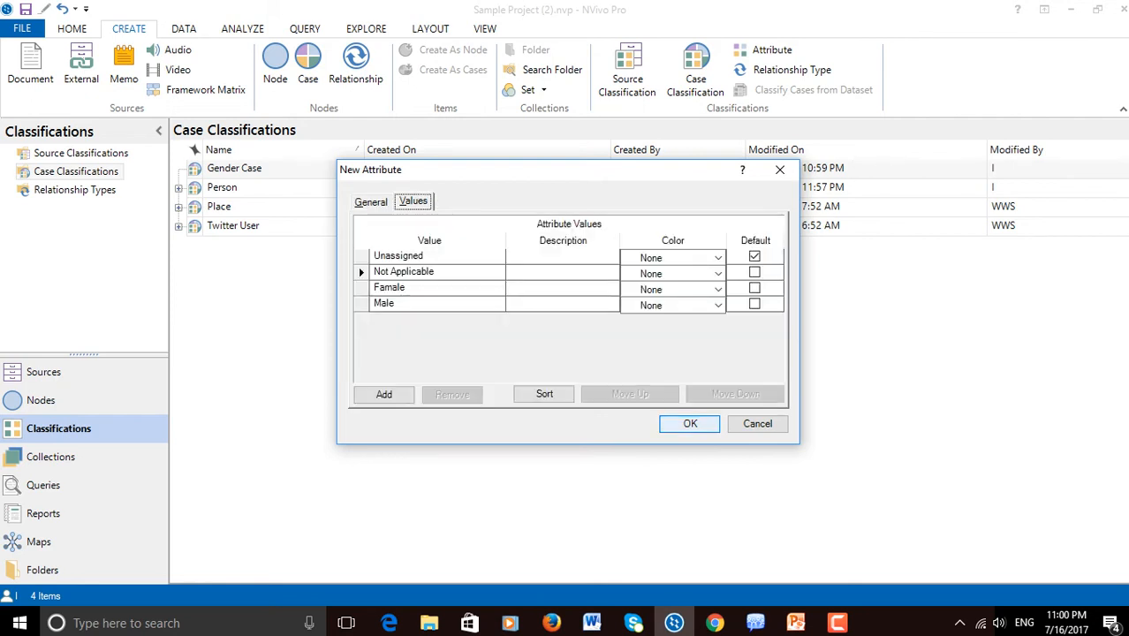
{"action": "left_click", "coordinate": [690, 423]}
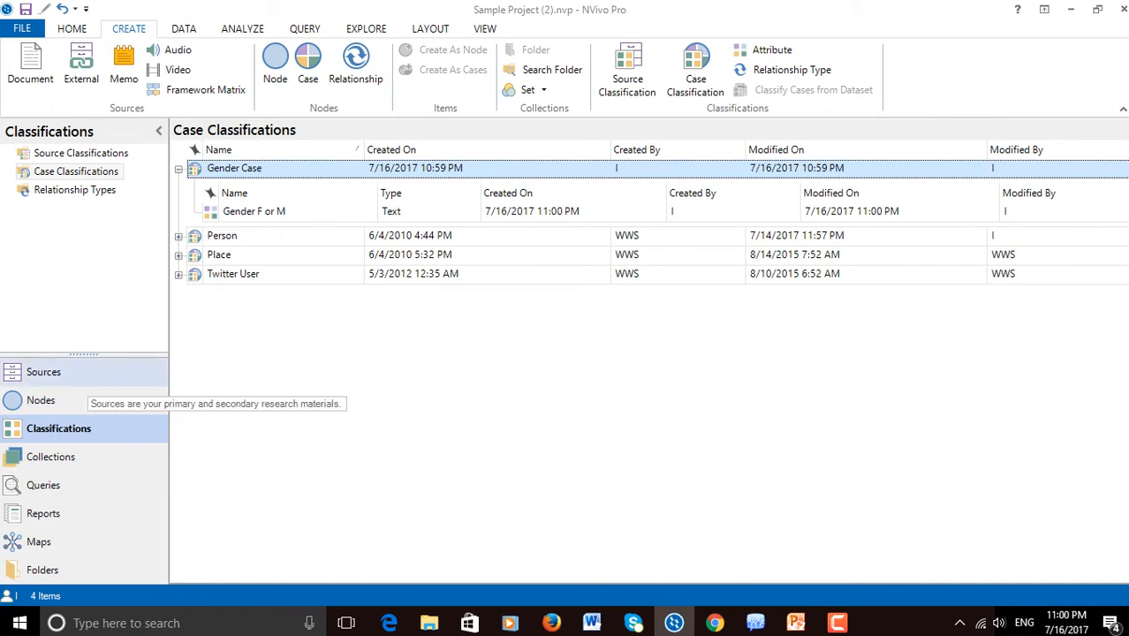
Create cases from the first eight documents in the Interviews folder, placed under Cases and assigned to the Gender Case classification
{"action": "left_click", "coordinate": [44, 372]}
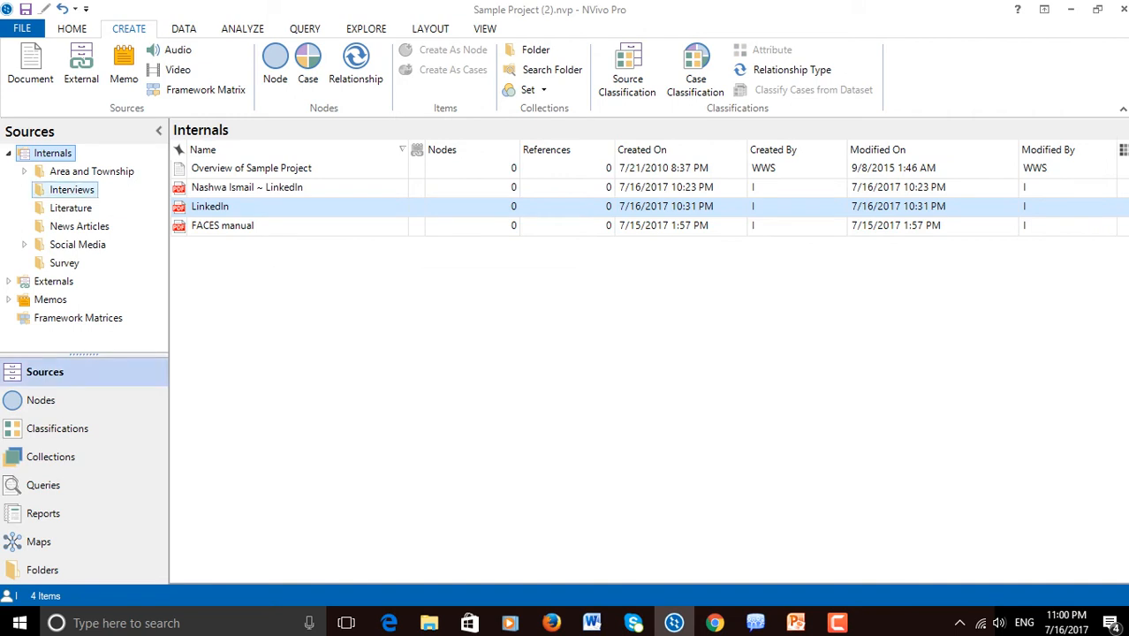
{"action": "left_click", "coordinate": [72, 190]}
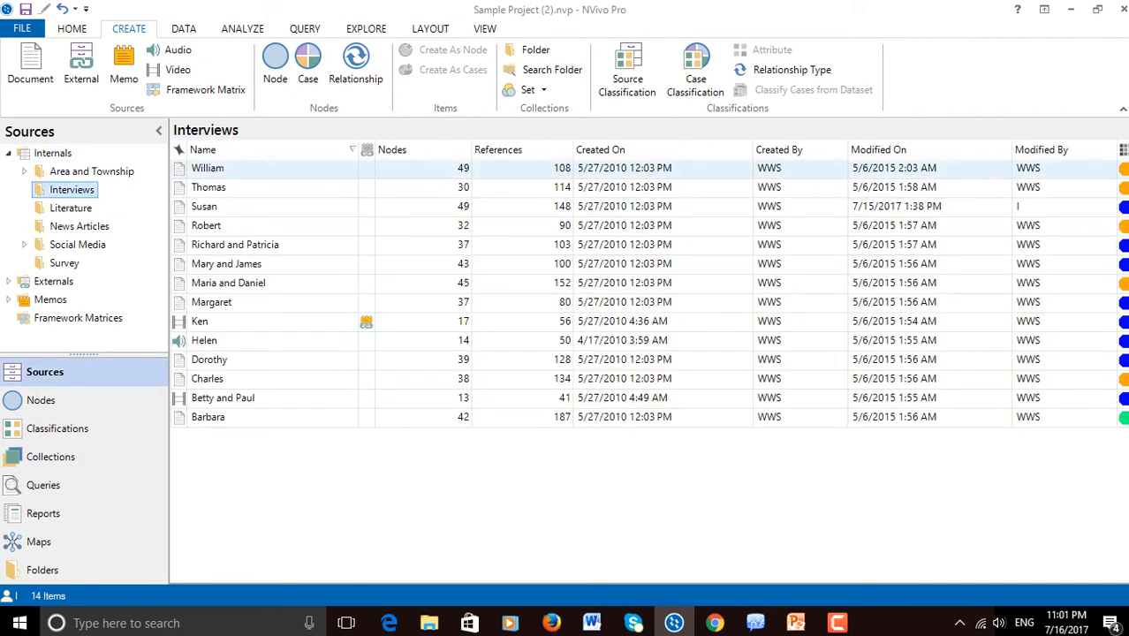
{"action": "left_click", "coordinate": [208, 169]}
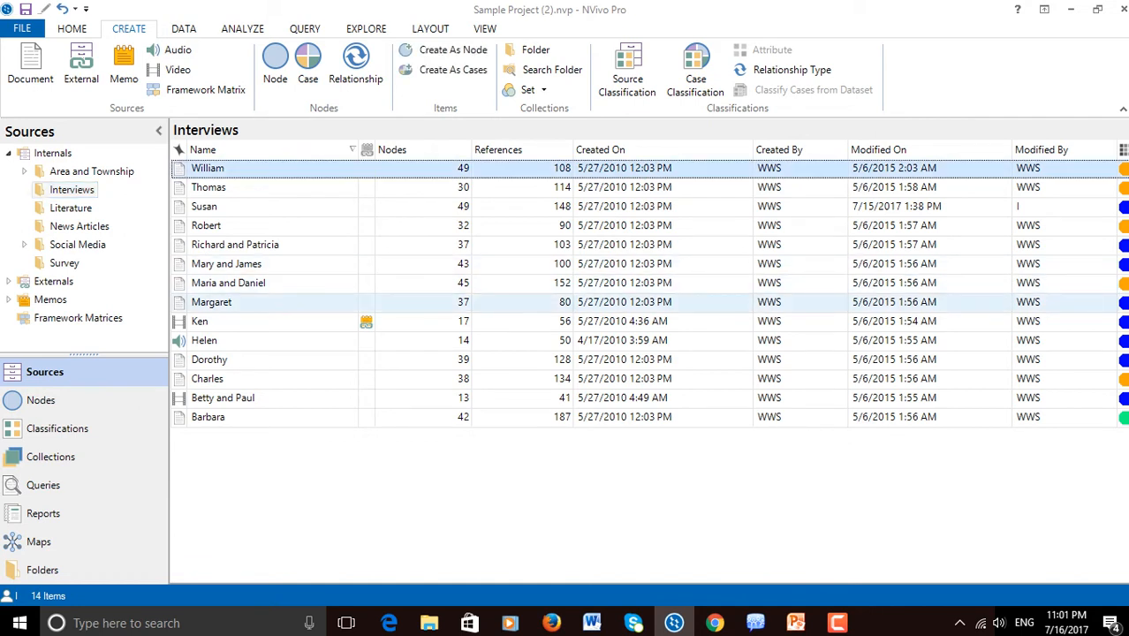
{"action": "left_click", "coordinate": [212, 302], "text": "shift"}
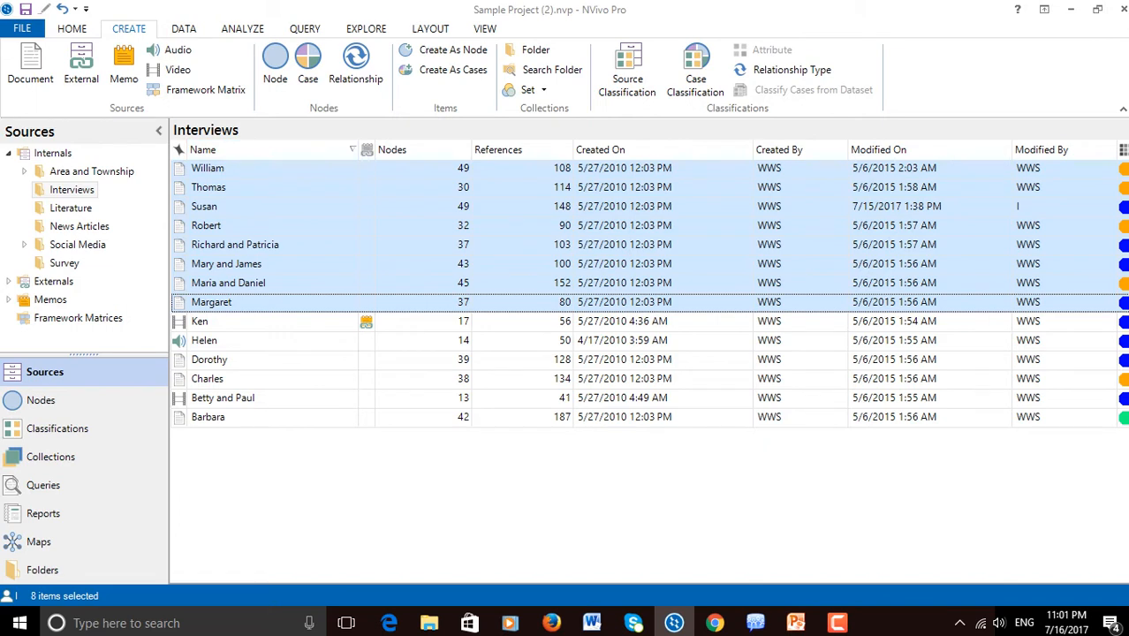
{"action": "right_click", "coordinate": [253, 302]}
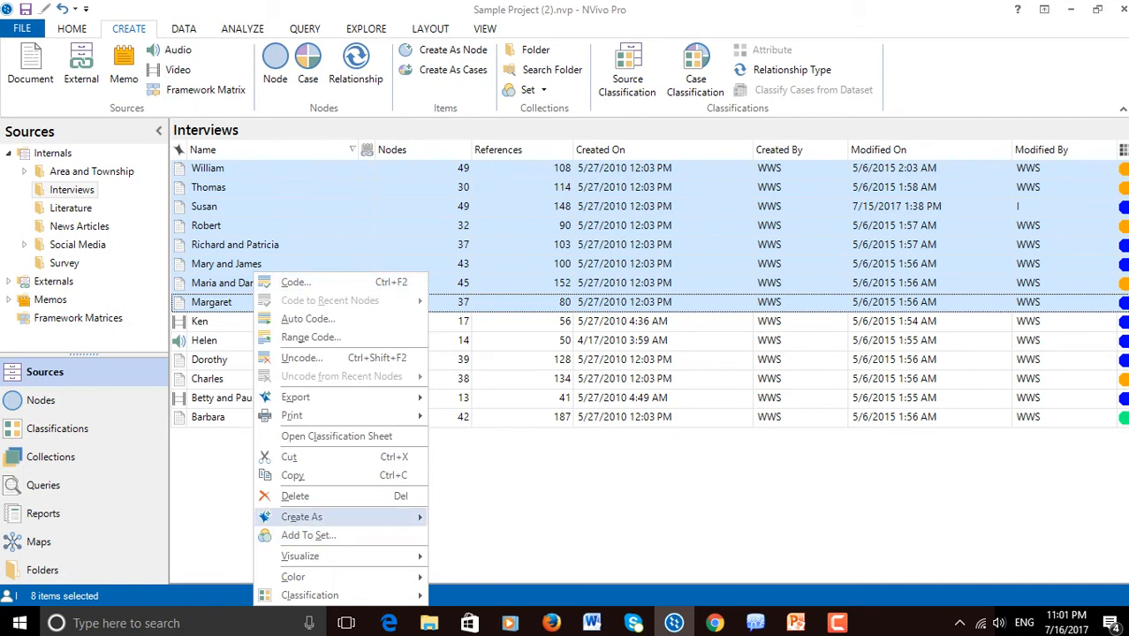
{"action": "mouse_move", "coordinate": [305, 517]}
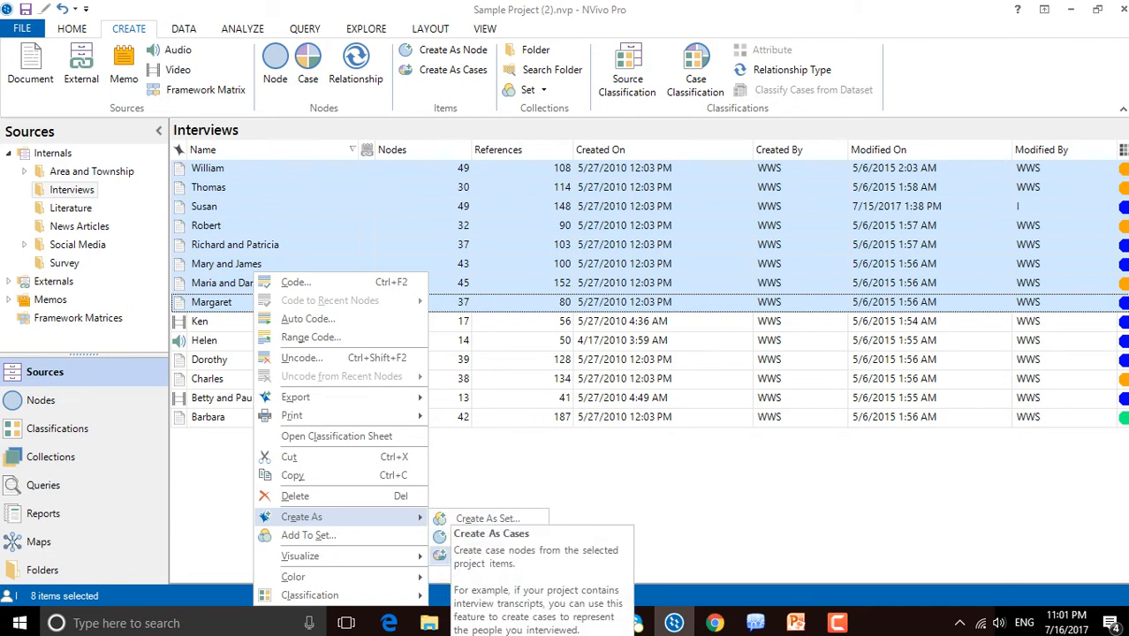
{"action": "left_click", "coordinate": [481, 555]}
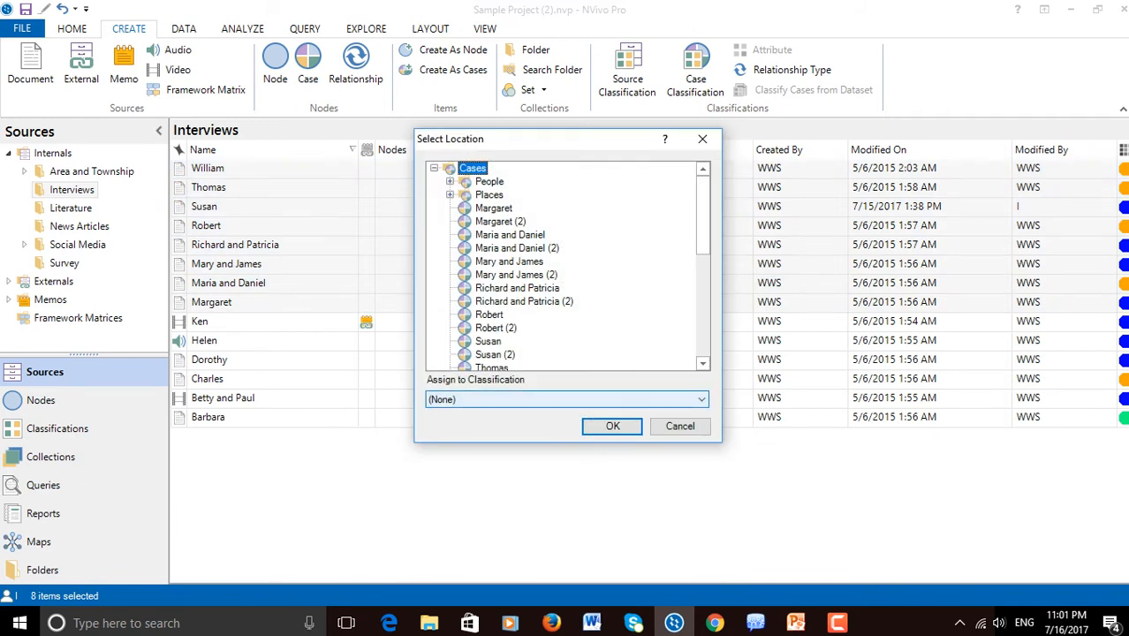
{"action": "left_click", "coordinate": [565, 399]}
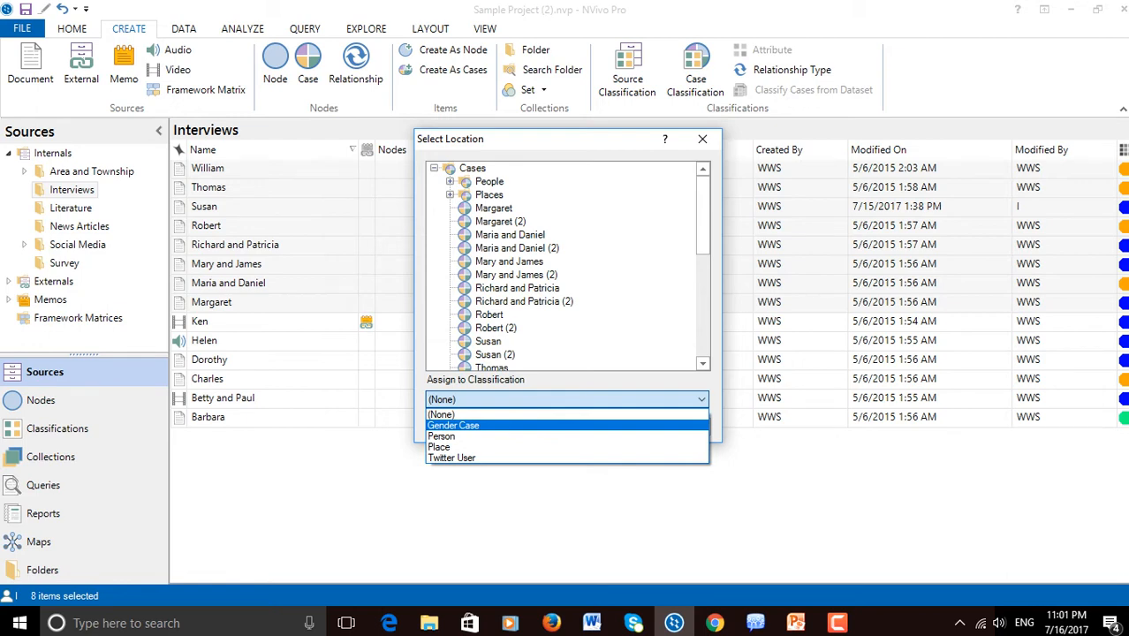
{"action": "left_click", "coordinate": [565, 426]}
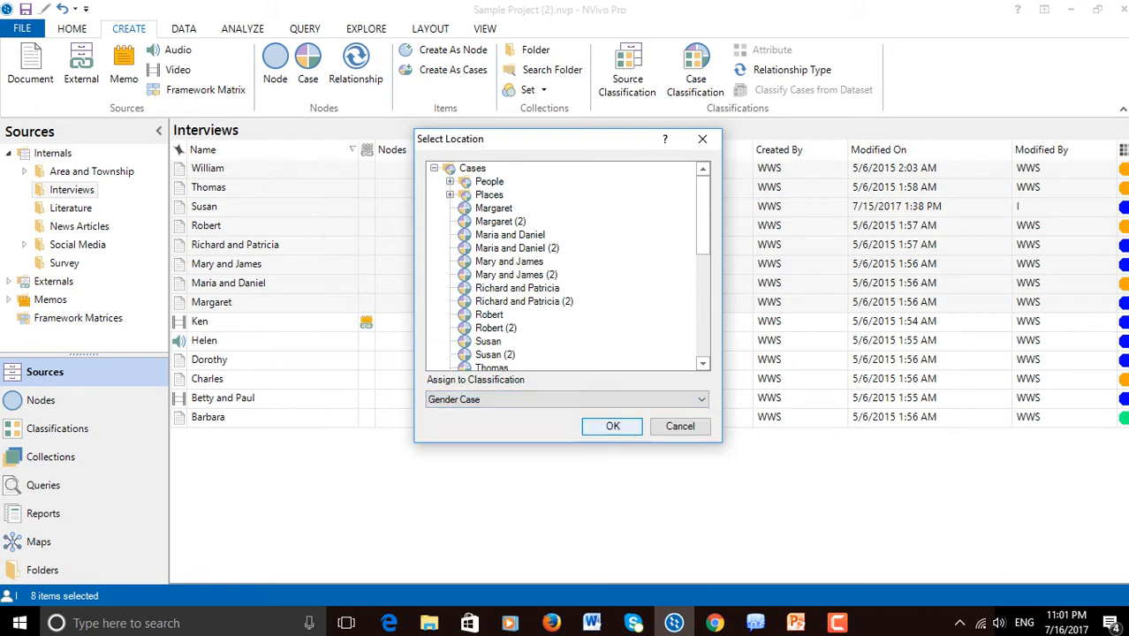
{"action": "left_click", "coordinate": [612, 426]}
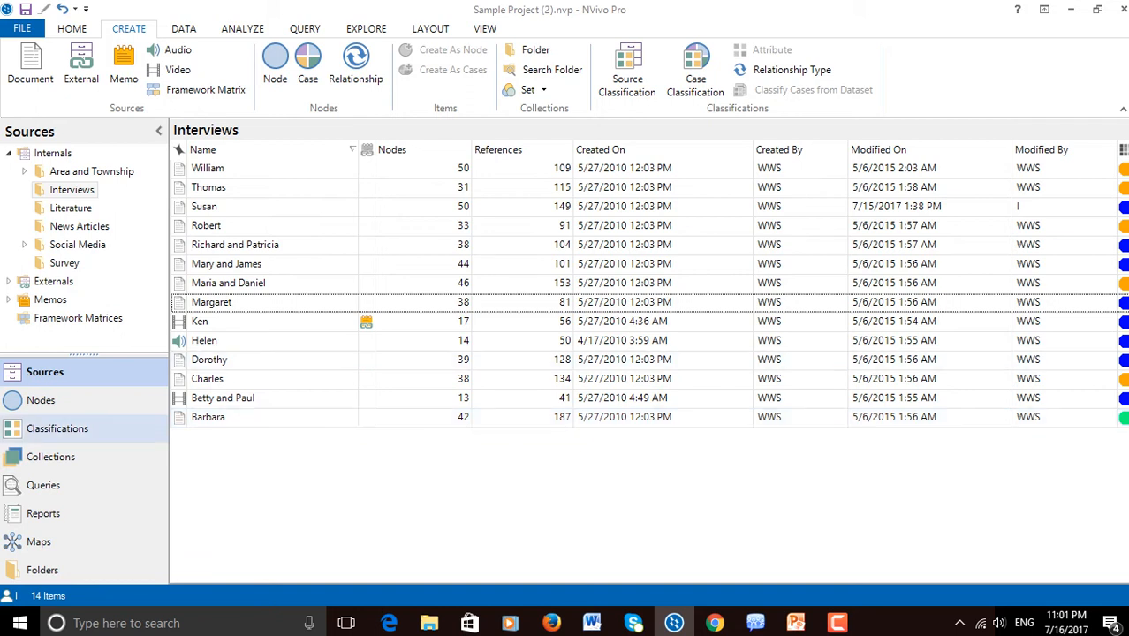
Open the Gender Case classification sheet and set Gender F or M to Famale for the first three cases
{"action": "left_click", "coordinate": [57, 429]}
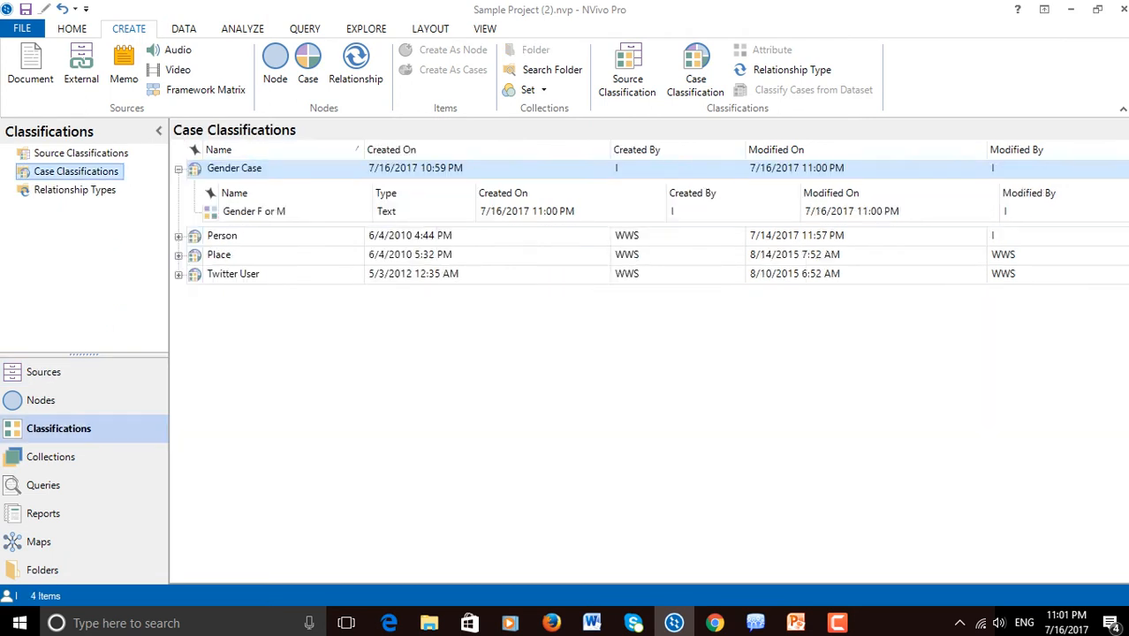
{"action": "double_click", "coordinate": [235, 168]}
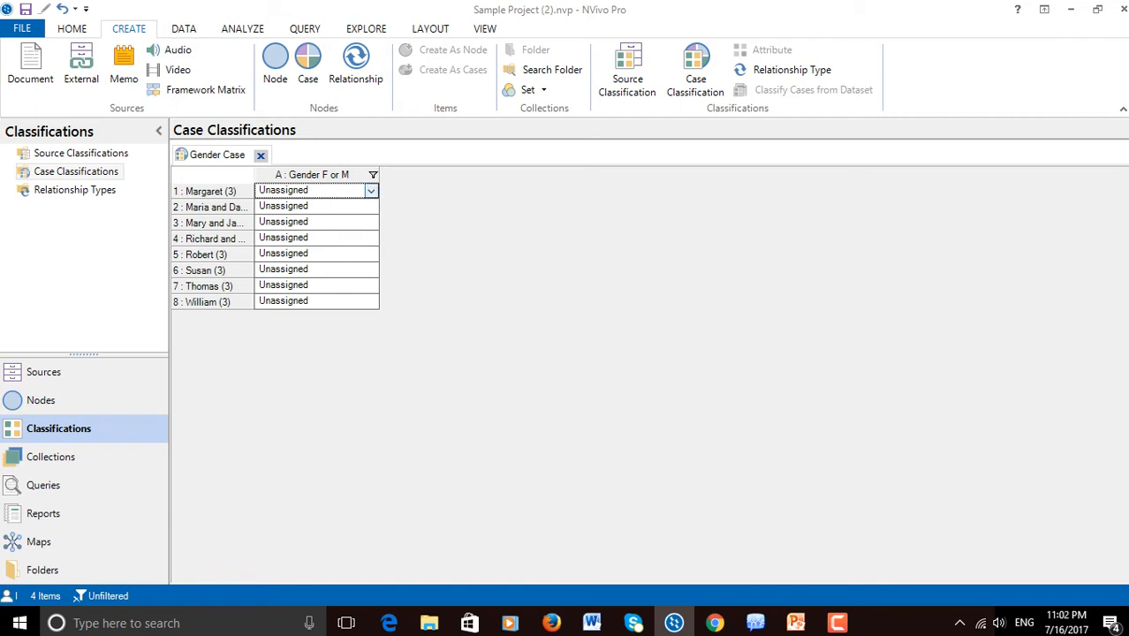
{"action": "left_click", "coordinate": [371, 191]}
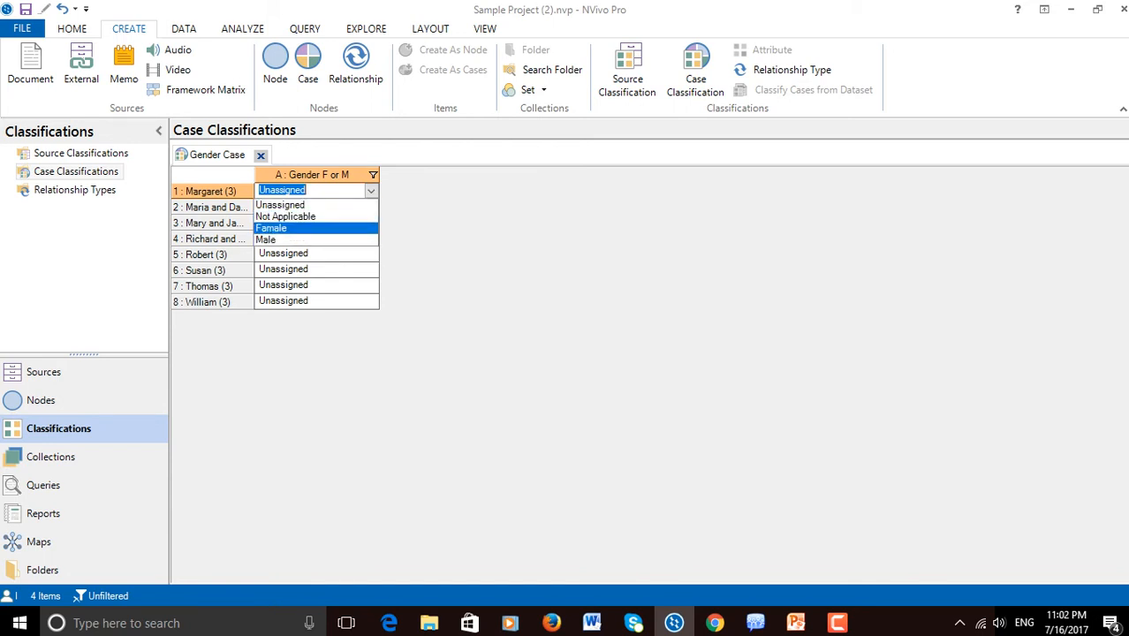
{"action": "left_click", "coordinate": [317, 229]}
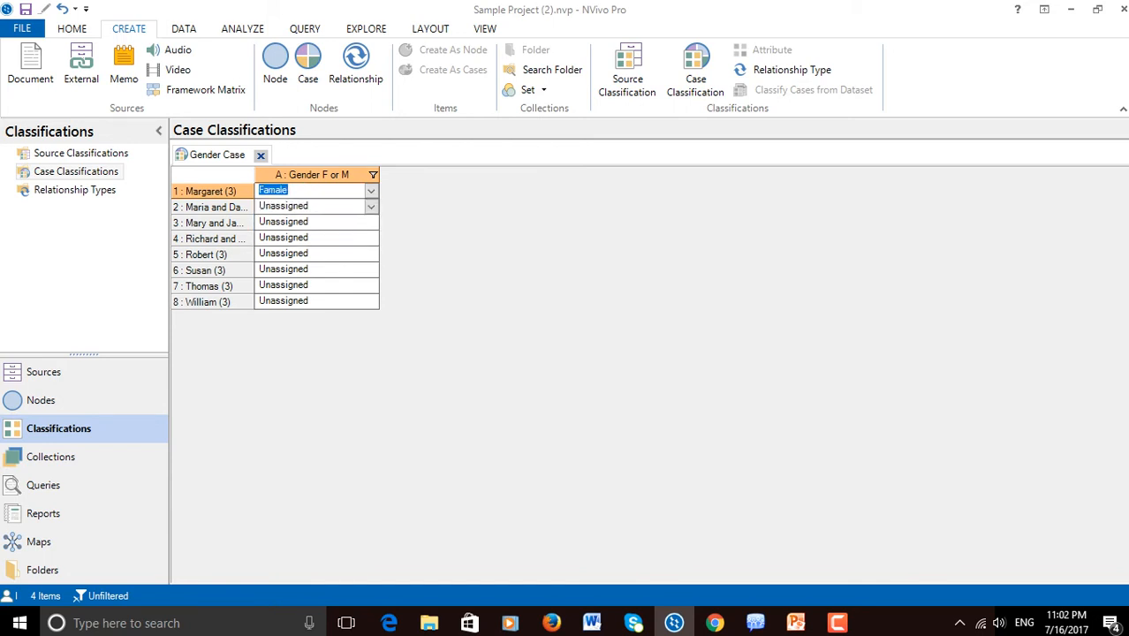
{"action": "left_click", "coordinate": [371, 207]}
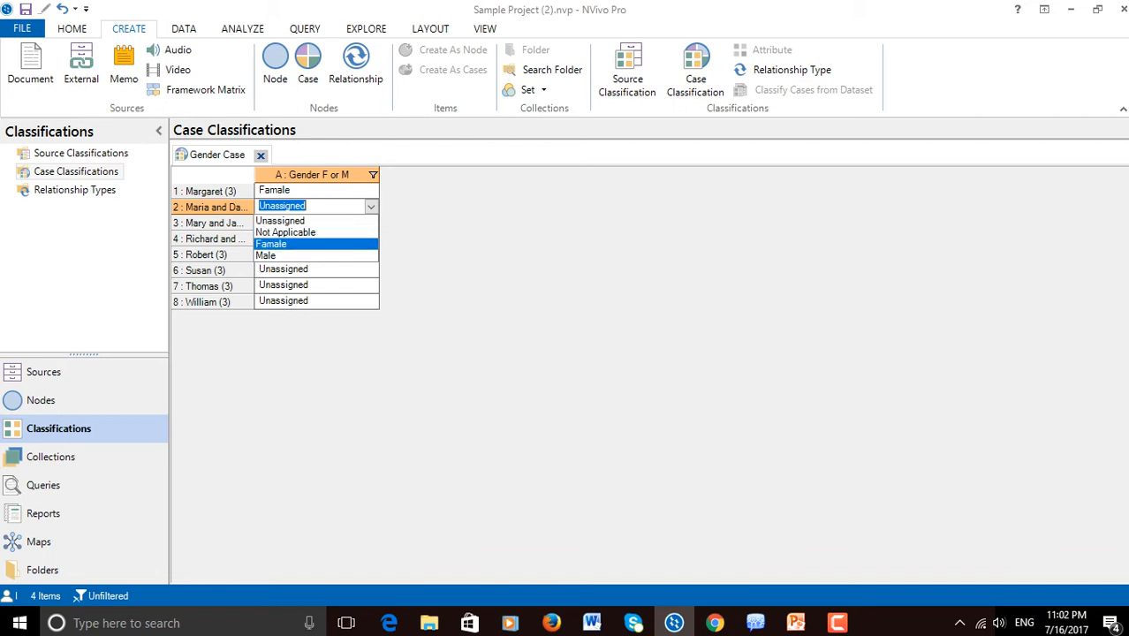
{"action": "left_click", "coordinate": [272, 244]}
{"action": "left_click", "coordinate": [371, 223]}
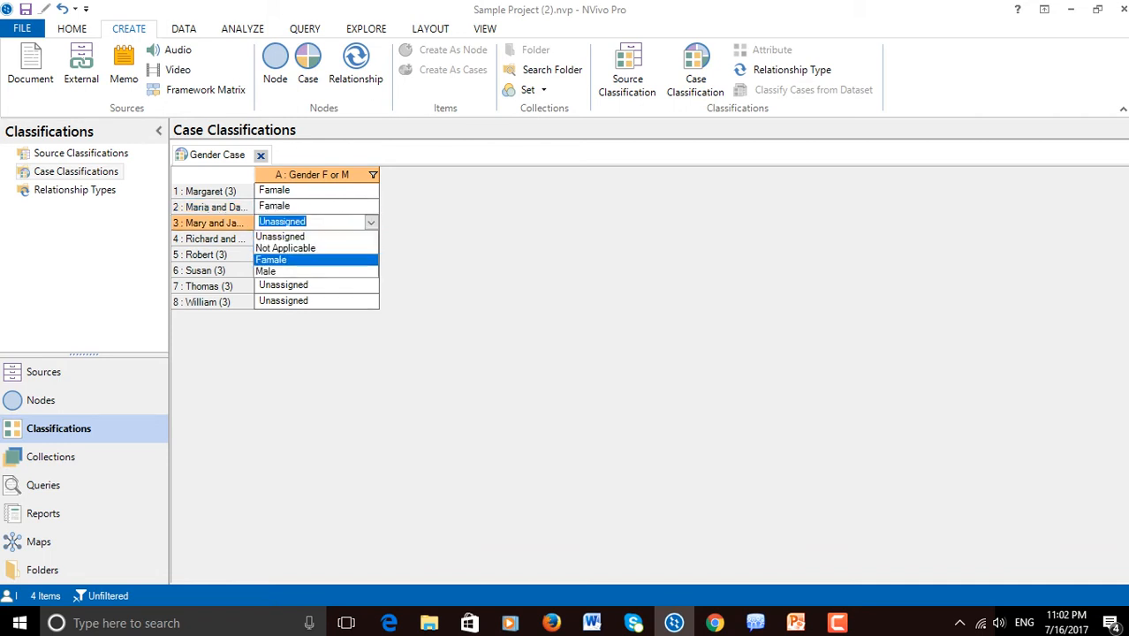
{"action": "left_click", "coordinate": [272, 259]}
Set Gender F or M to Male for the fourth and fifth cases in the Gender Case sheet
{"action": "left_click", "coordinate": [371, 239]}
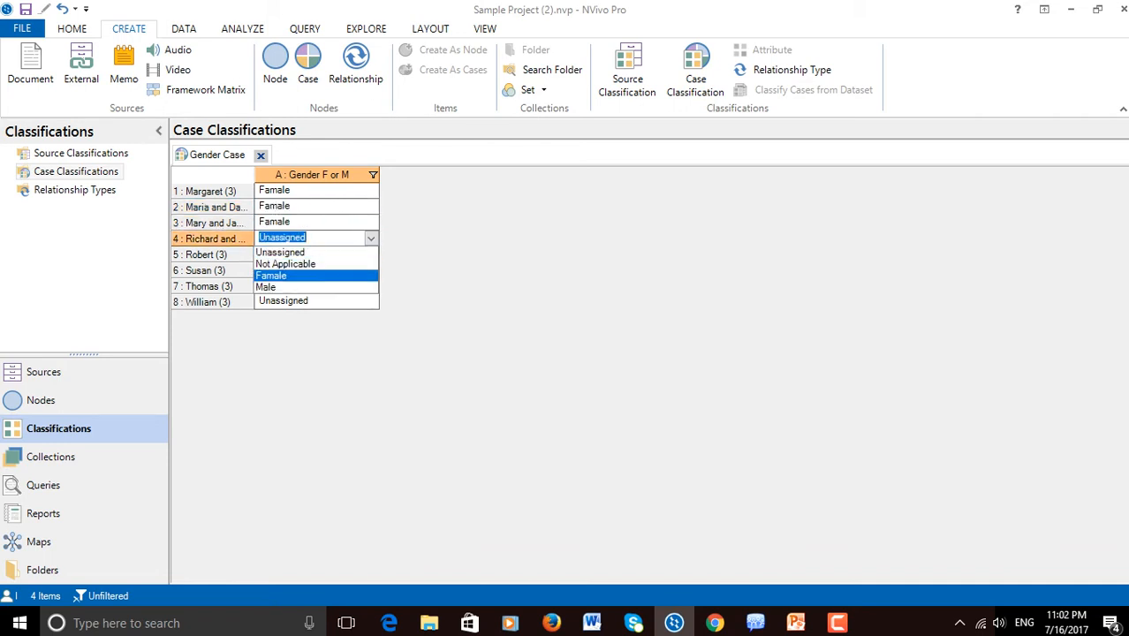
{"action": "left_click", "coordinate": [265, 287]}
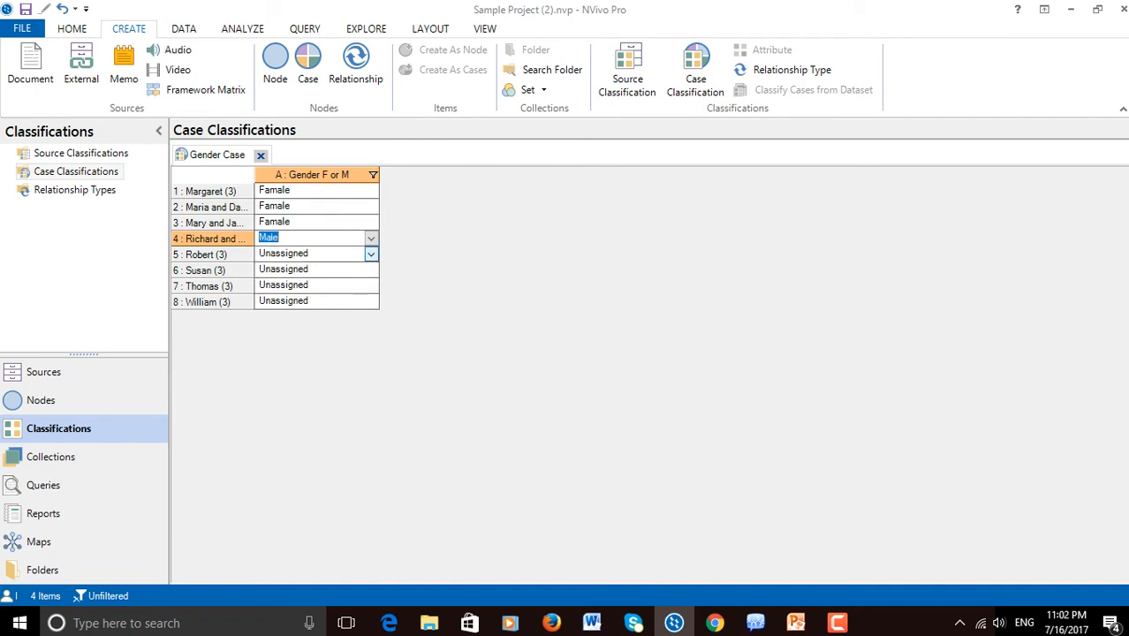
{"action": "left_click", "coordinate": [371, 254]}
{"action": "left_click", "coordinate": [265, 303]}
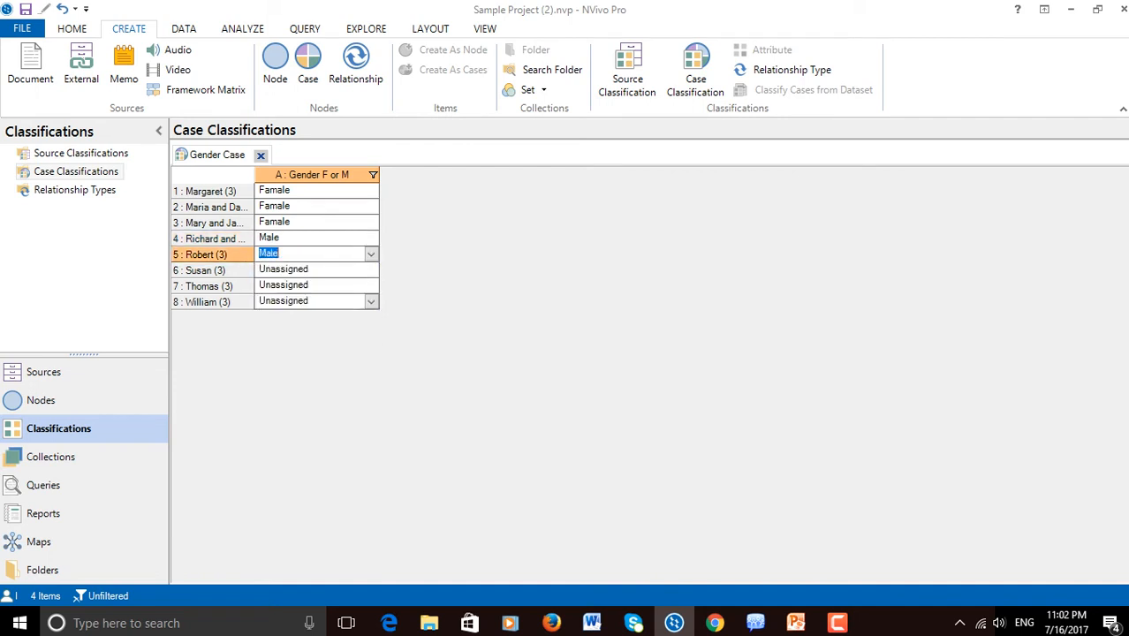
Set Gender F or M to Famale for the sixth case and to Male for the seventh and eighth cases
{"action": "left_click", "coordinate": [371, 269]}
{"action": "left_click", "coordinate": [271, 307]}
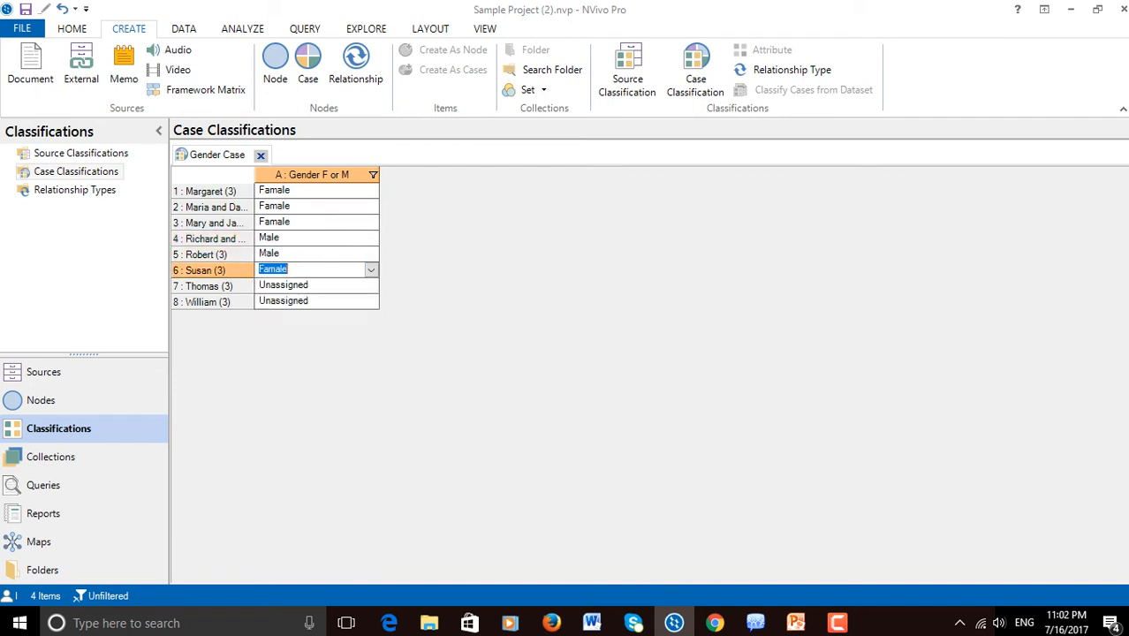
{"action": "left_click", "coordinate": [371, 285]}
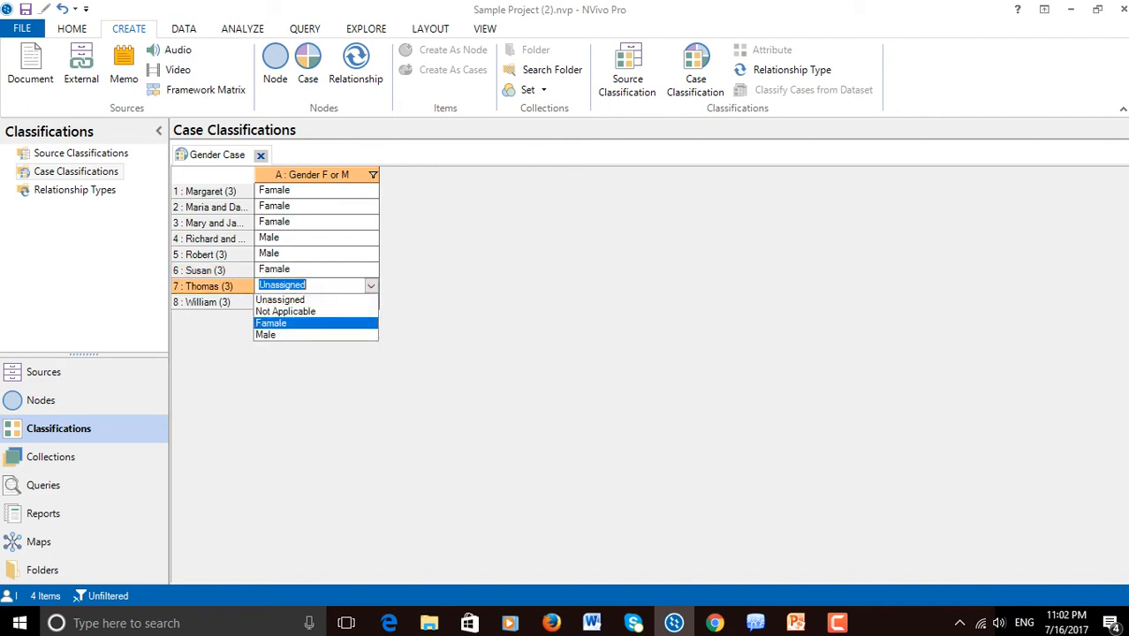
{"action": "left_click", "coordinate": [265, 335]}
{"action": "left_click", "coordinate": [371, 301]}
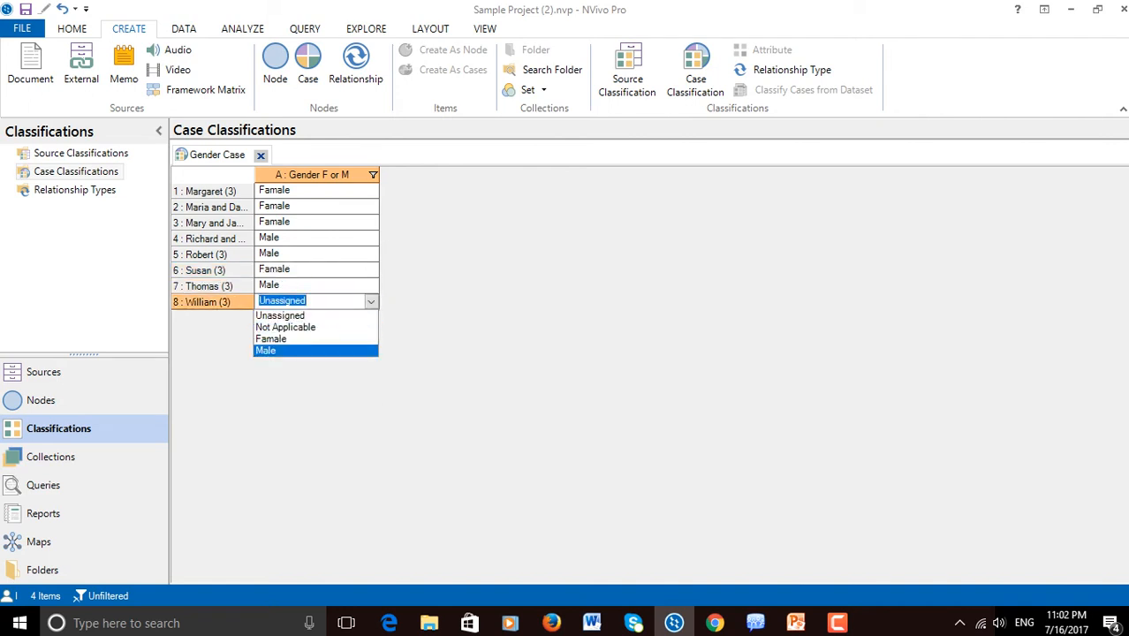
{"action": "left_click", "coordinate": [266, 351]}
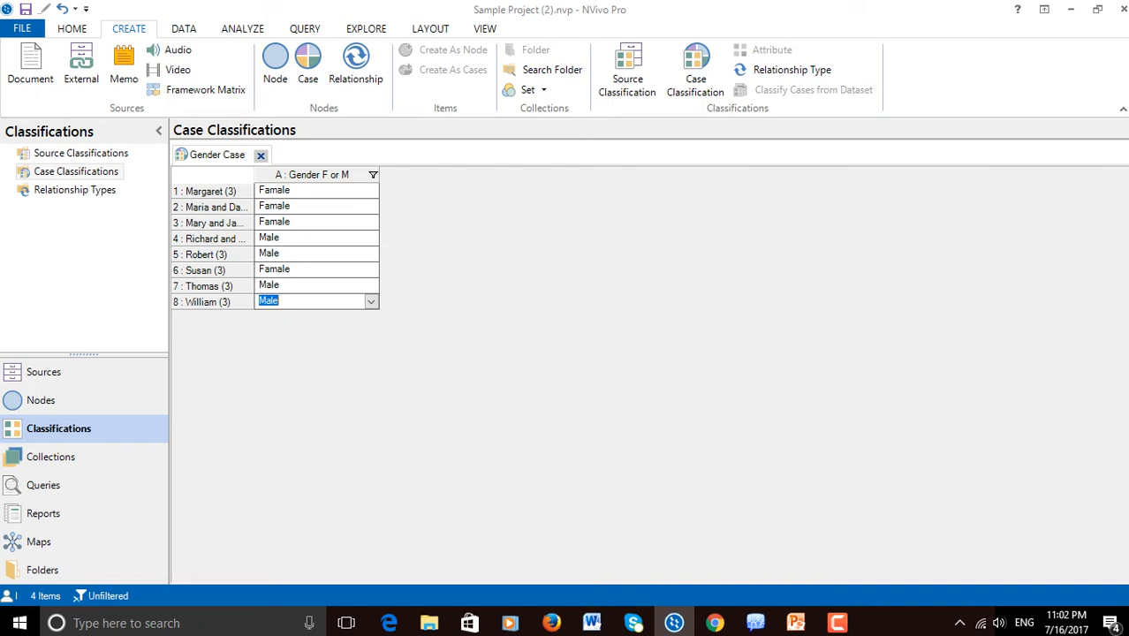
Start a new chart of cases by attribute value for a single attribute in the Chart Wizard
{"action": "left_click", "coordinate": [366, 28]}
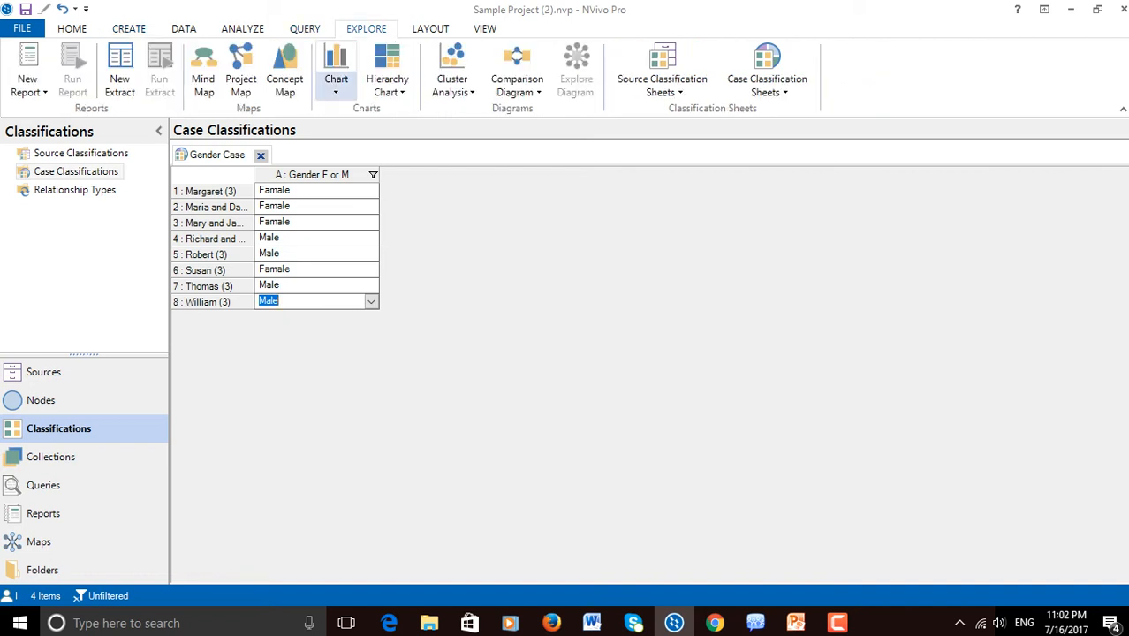
{"action": "left_click", "coordinate": [335, 84]}
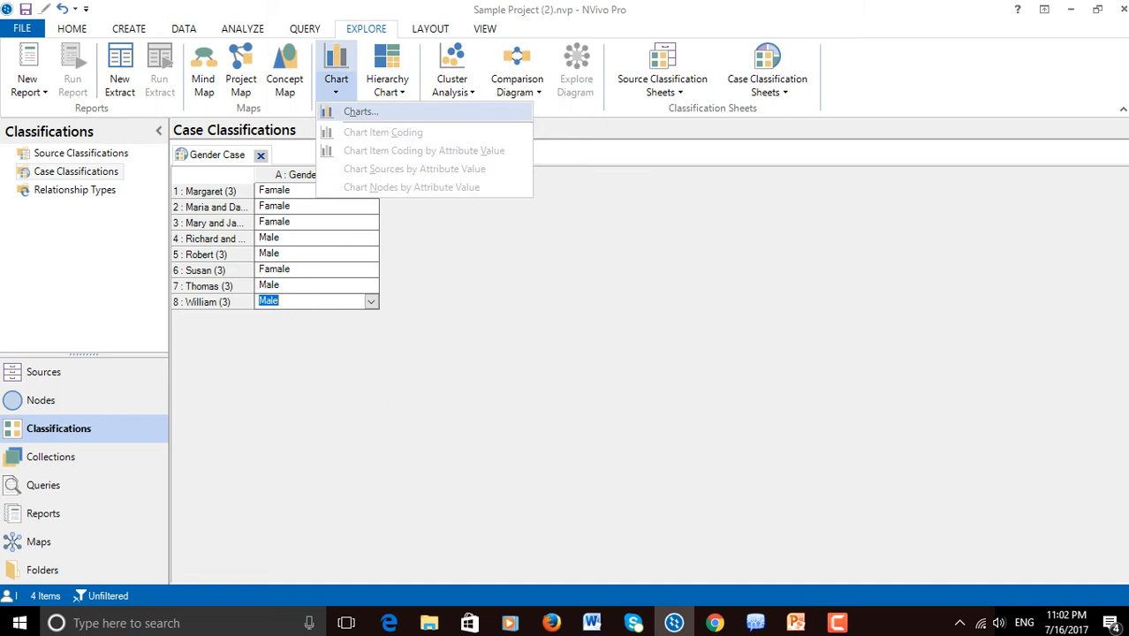
{"action": "left_click", "coordinate": [360, 111]}
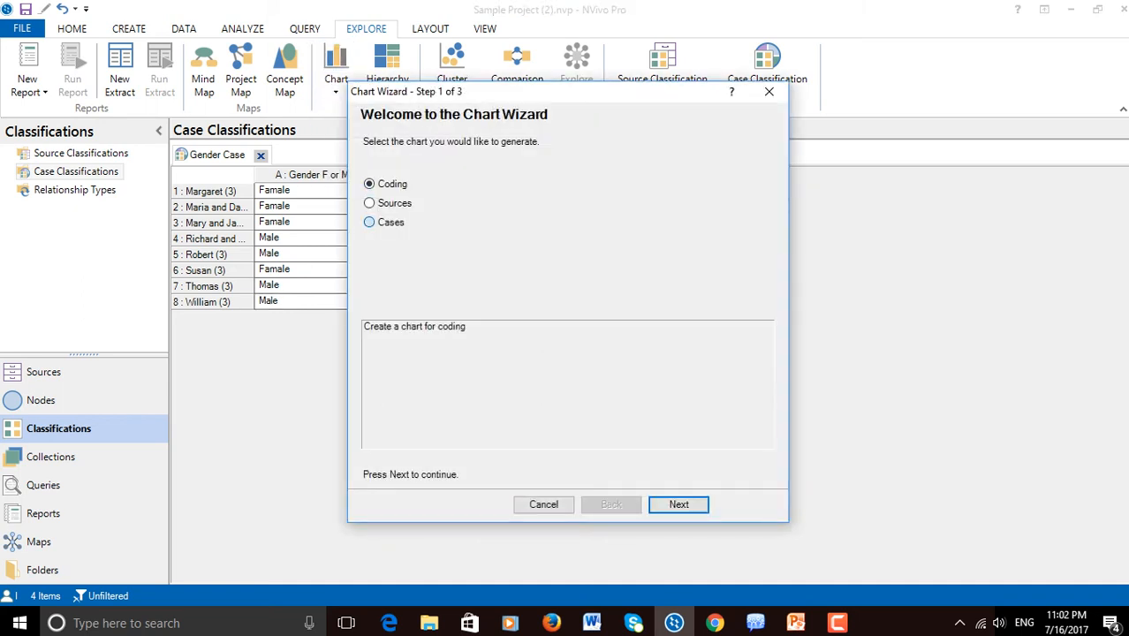
{"action": "left_click", "coordinate": [369, 223]}
{"action": "key", "text": "Return"}
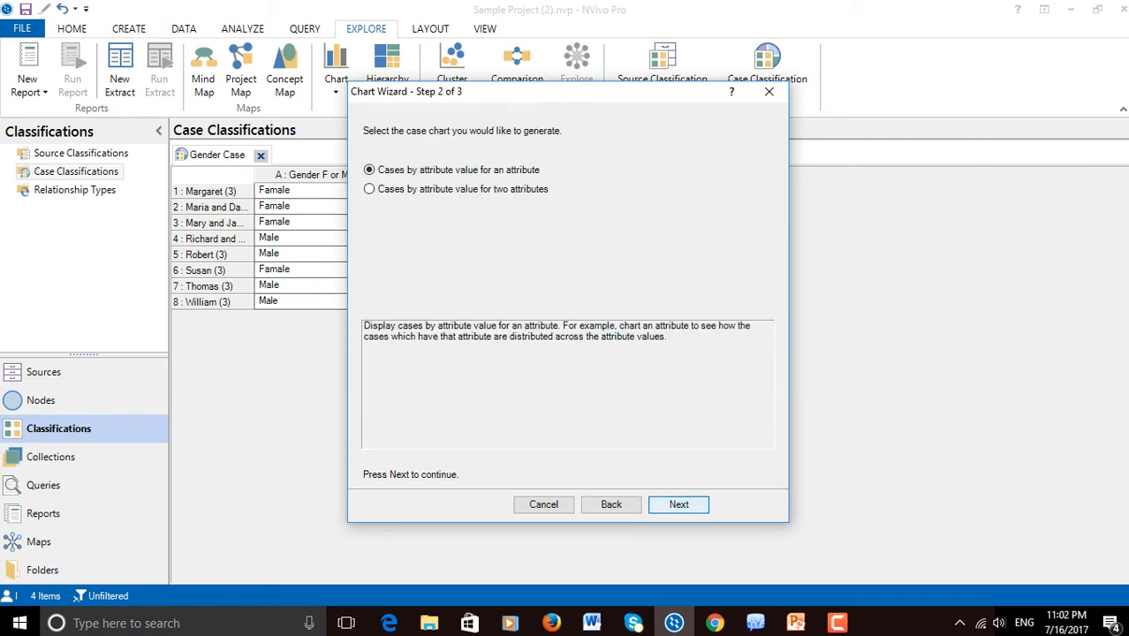
{"action": "key", "text": "Return"}
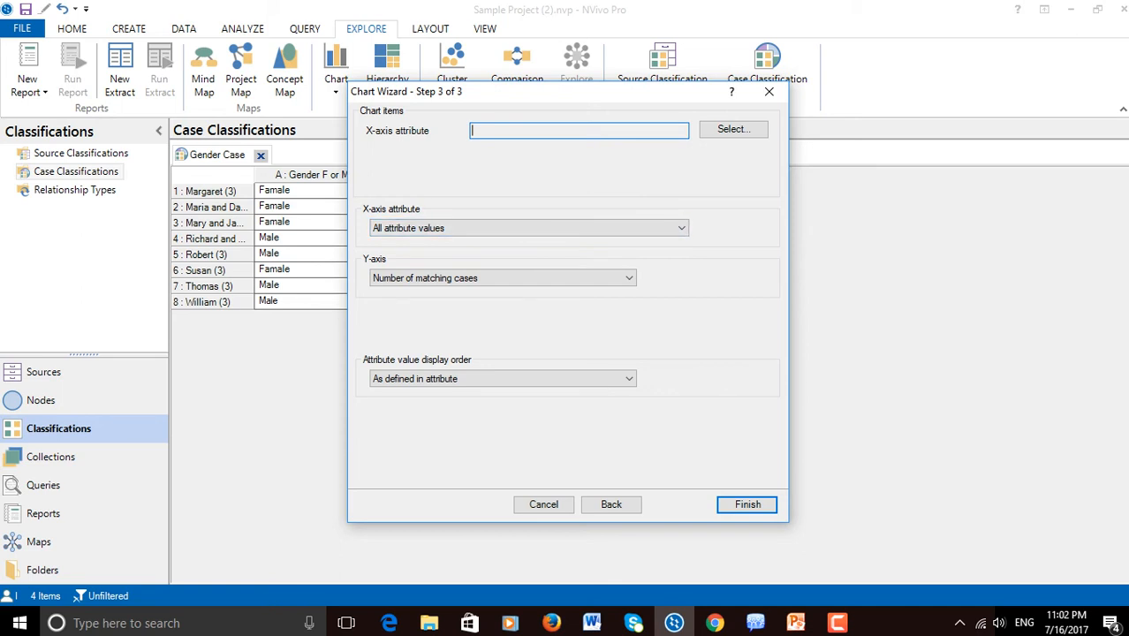
Chart the Gender F or M attribute from Gender Case, using all attribute values except 'Unassigned', 'Not Applicable'
{"action": "left_click", "coordinate": [734, 129]}
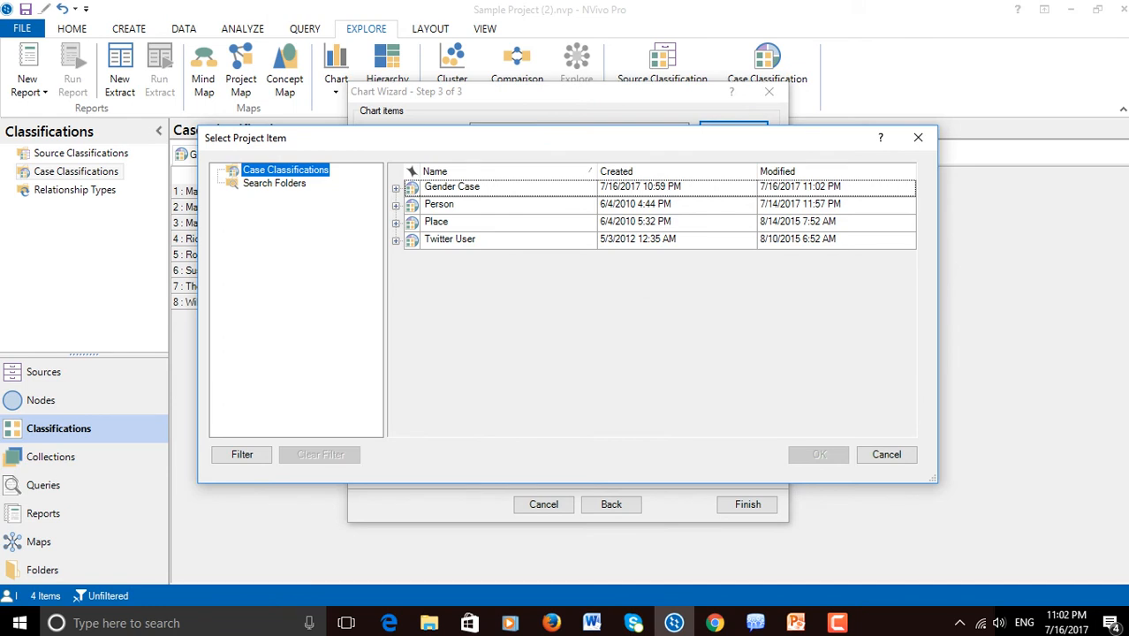
{"action": "left_click", "coordinate": [396, 189]}
{"action": "left_click", "coordinate": [471, 225]}
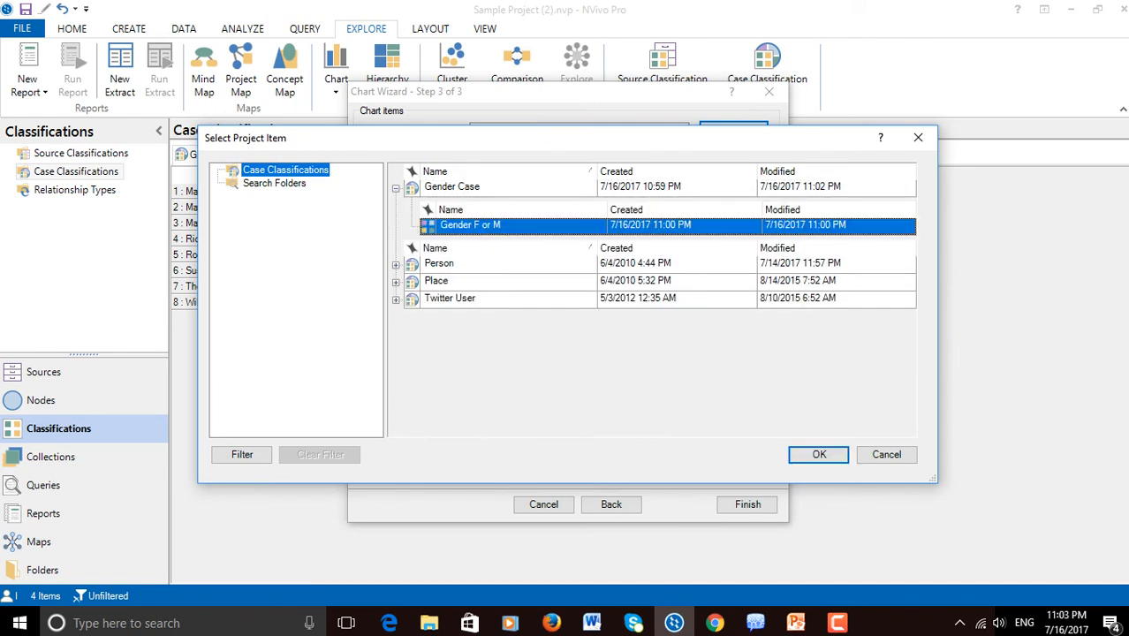
{"action": "left_click", "coordinate": [819, 454]}
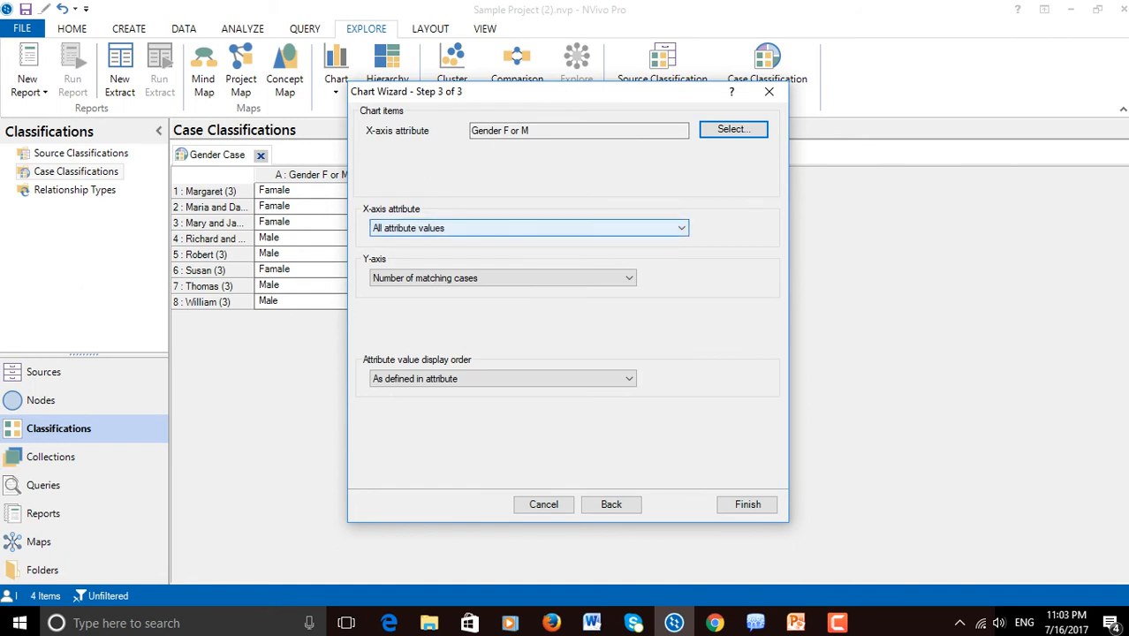
{"action": "left_click", "coordinate": [528, 228]}
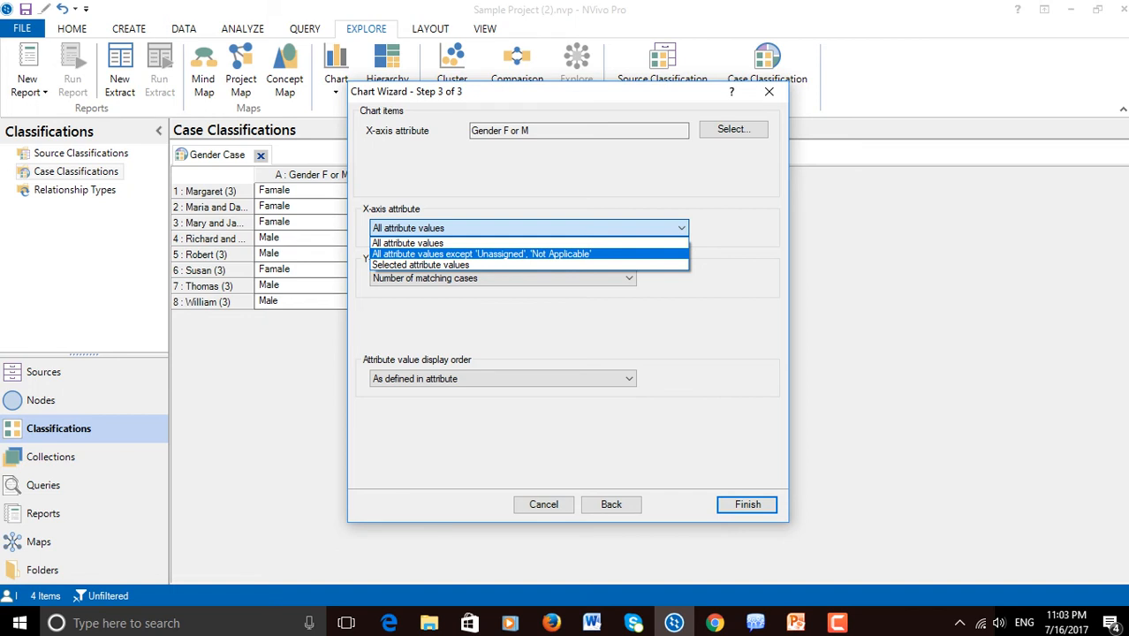
{"action": "key", "text": "Return"}
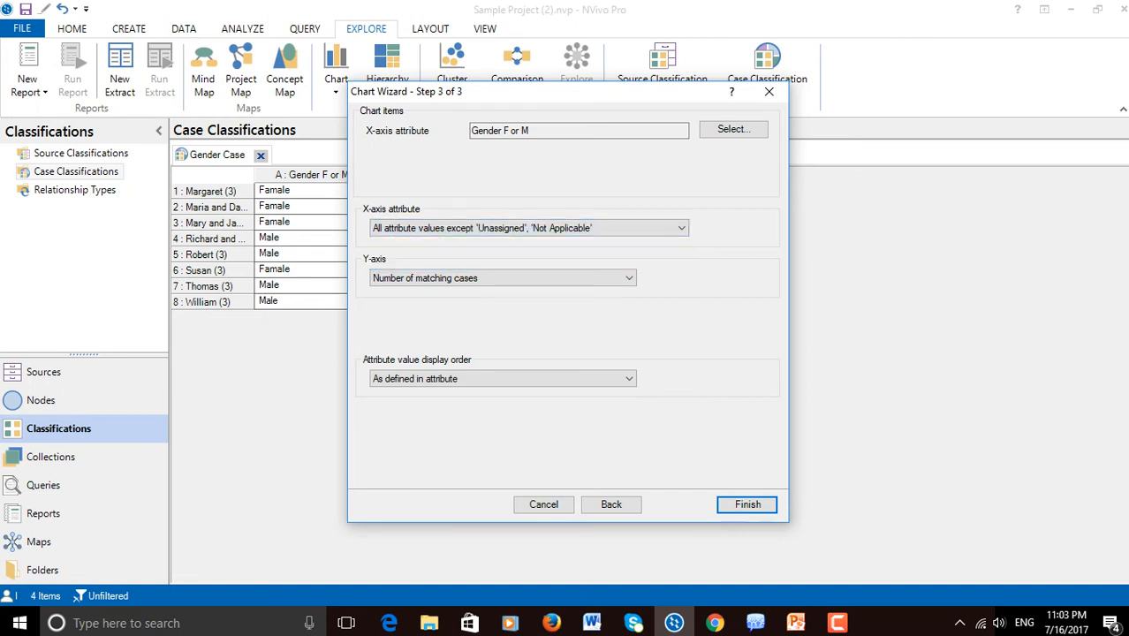
{"action": "key", "text": "Return"}
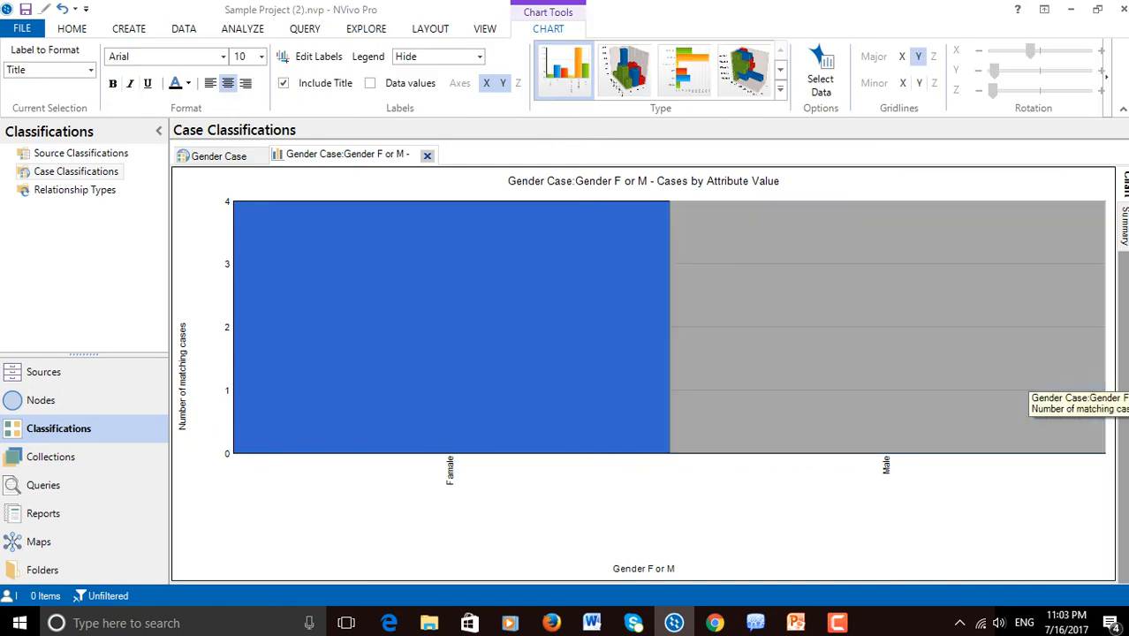
Examine the number of matching cases per gender in the chart's summary and chart views
{"action": "left_click", "coordinate": [1124, 226]}
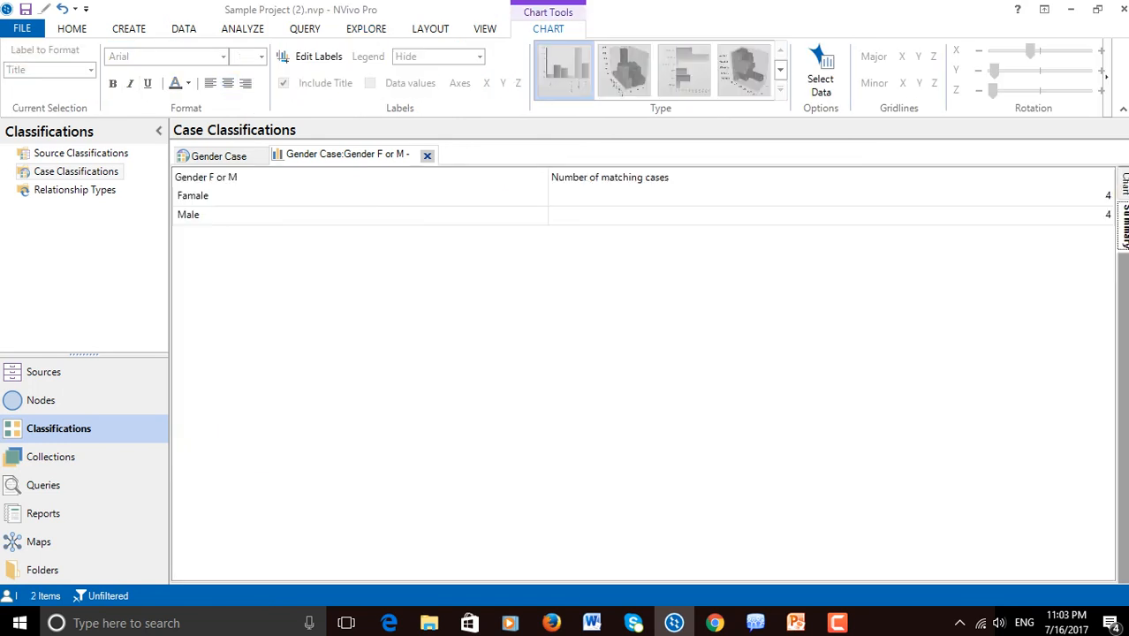
{"action": "left_click", "coordinate": [1124, 186]}
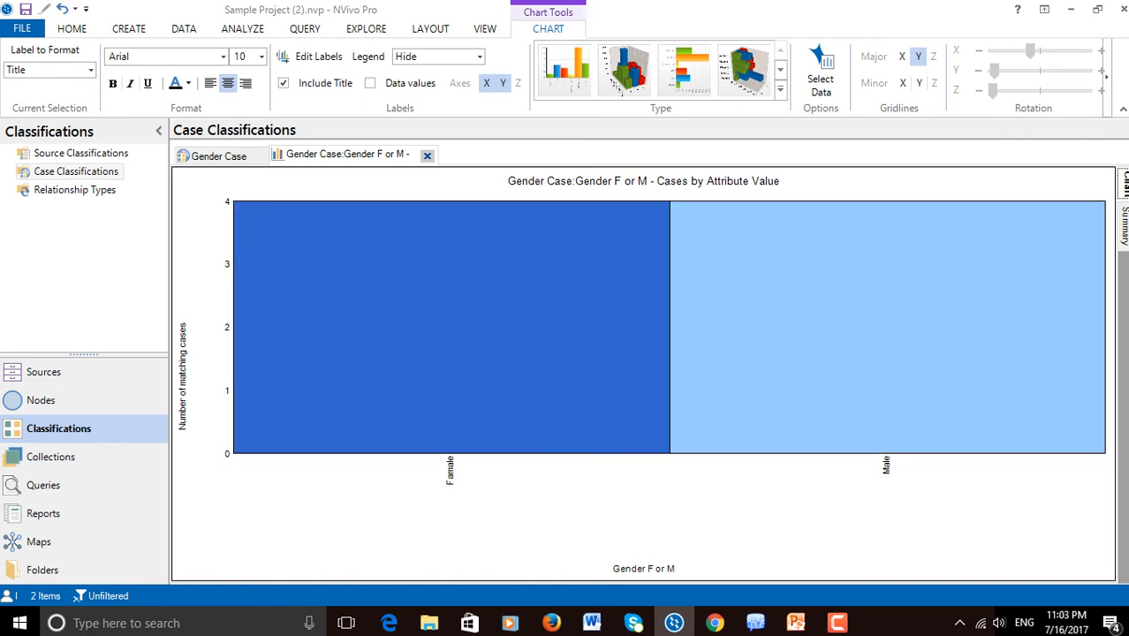
{"action": "left_click", "coordinate": [1124, 226]}
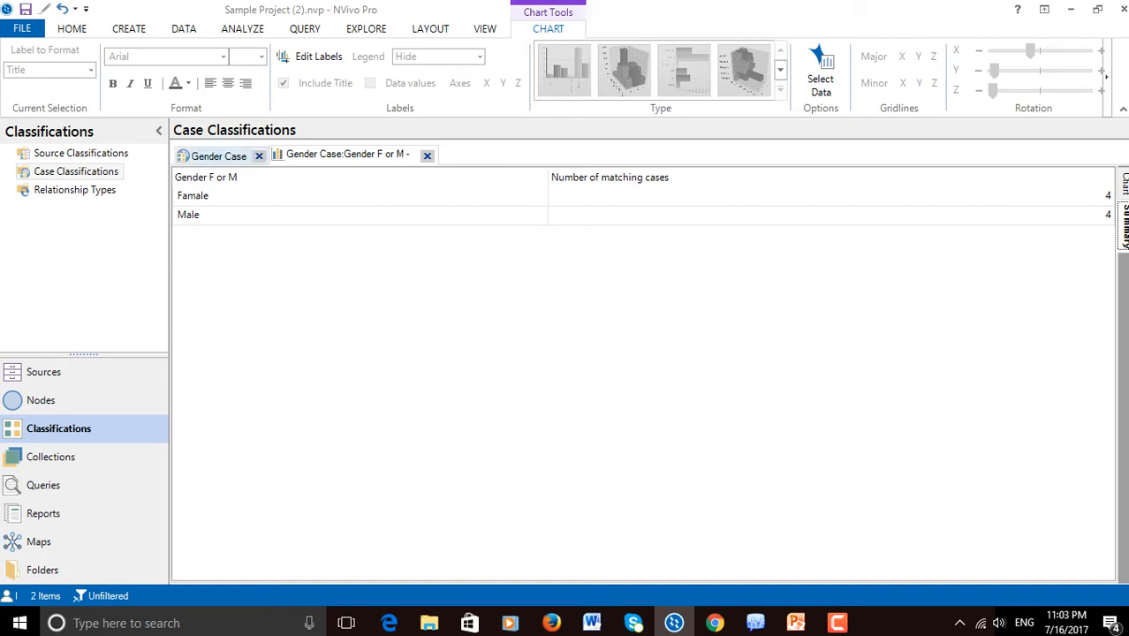
Set Gender F or M to Famale for the fifth case in the Gender Case sheet and close the existing chart
{"action": "left_click", "coordinate": [218, 155]}
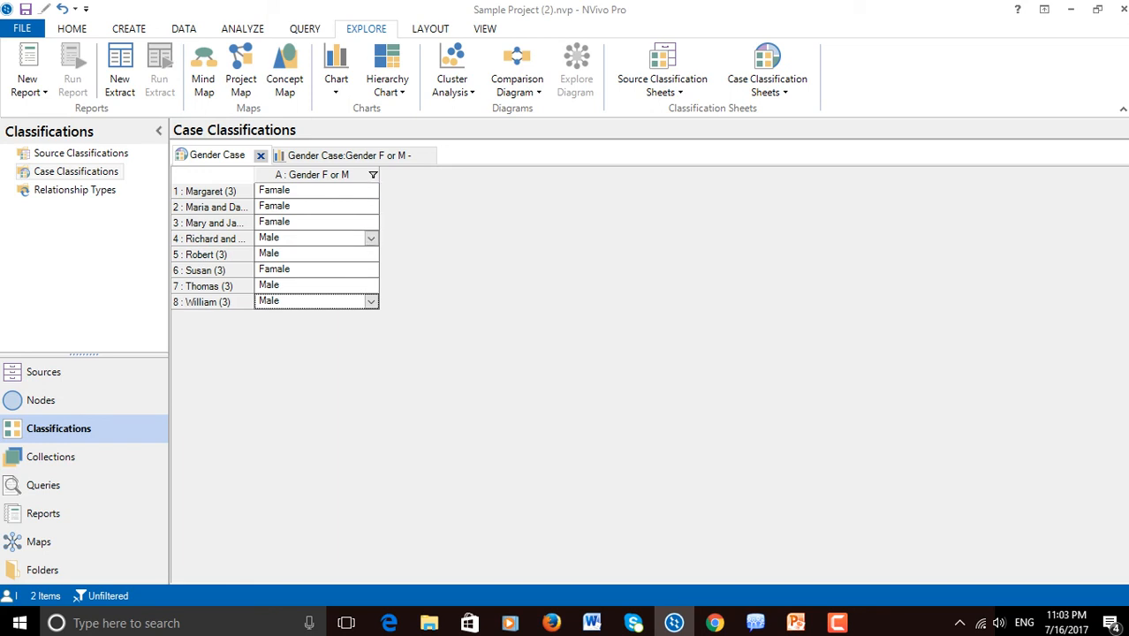
{"action": "left_click", "coordinate": [347, 254]}
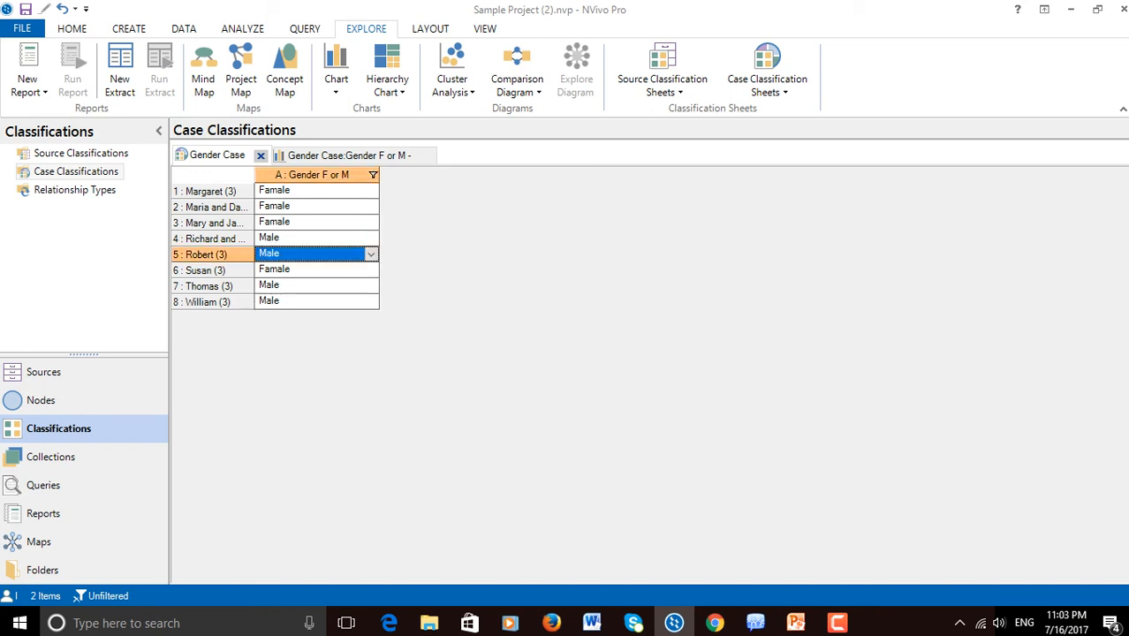
{"action": "left_click", "coordinate": [371, 254]}
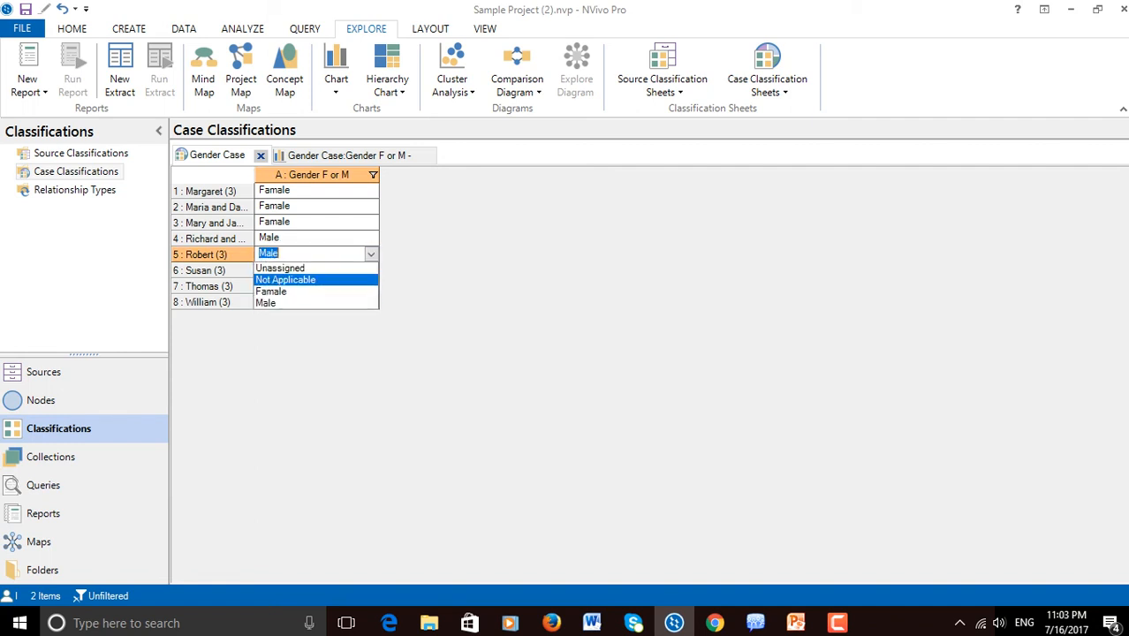
{"action": "left_click", "coordinate": [353, 290]}
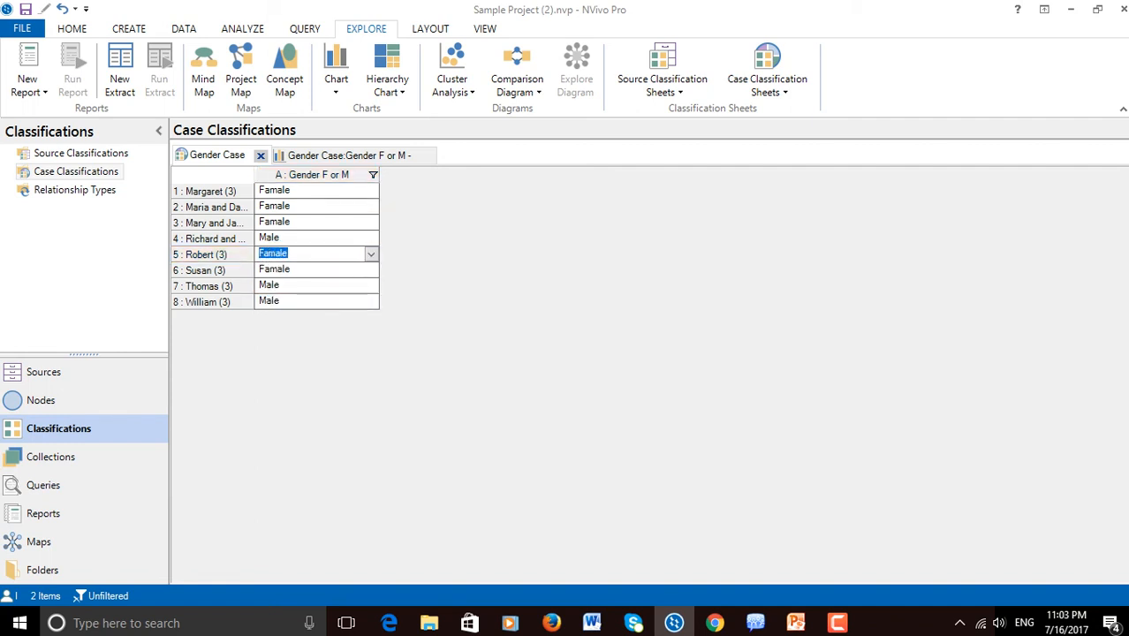
{"action": "left_click", "coordinate": [349, 155]}
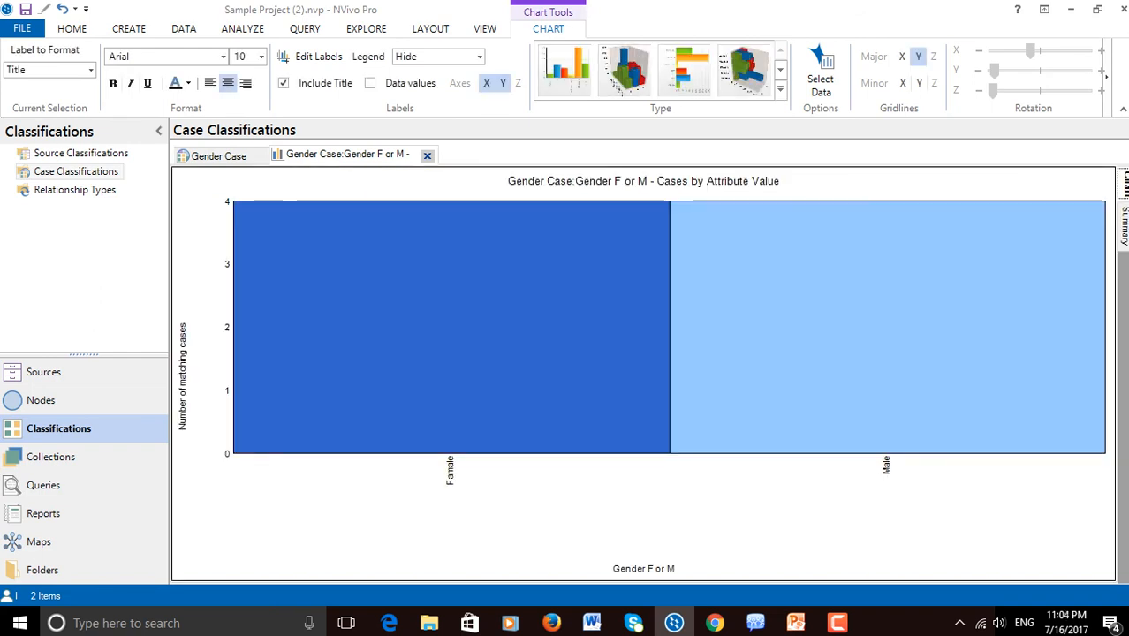
{"action": "left_click", "coordinate": [427, 155]}
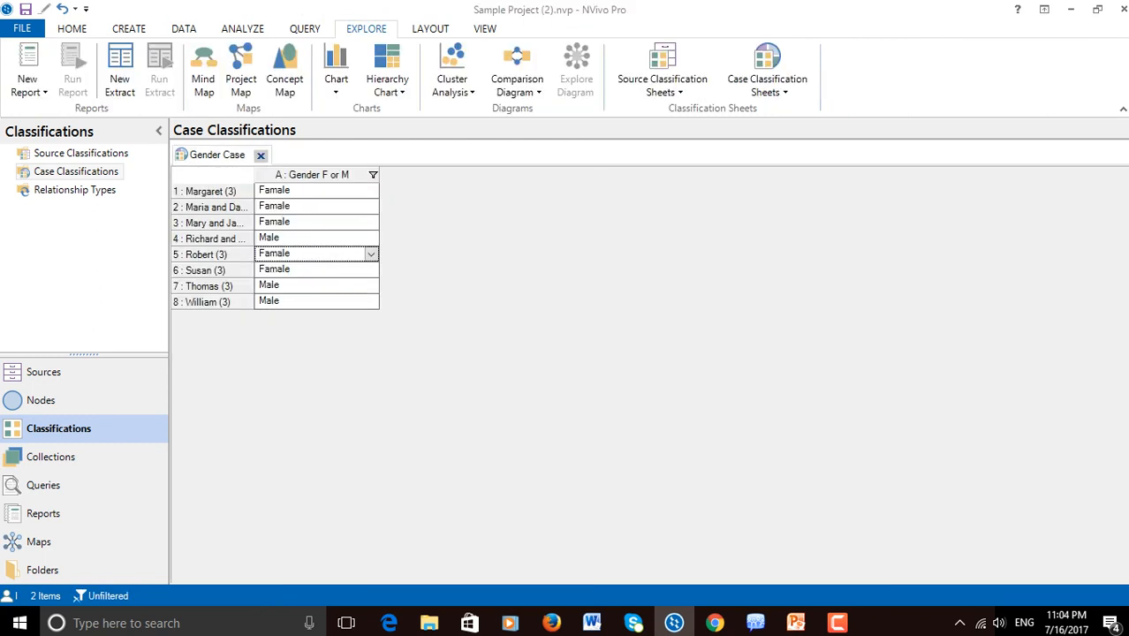
{"action": "left_click", "coordinate": [317, 285]}
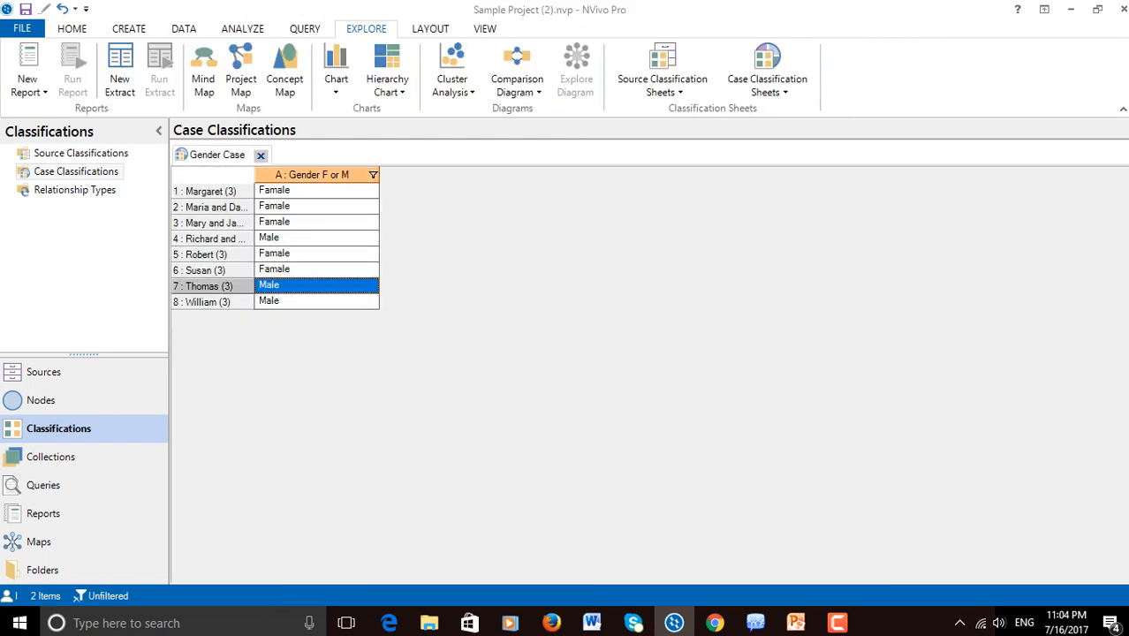
{"action": "left_click", "coordinate": [316, 207]}
{"action": "left_click", "coordinate": [335, 81]}
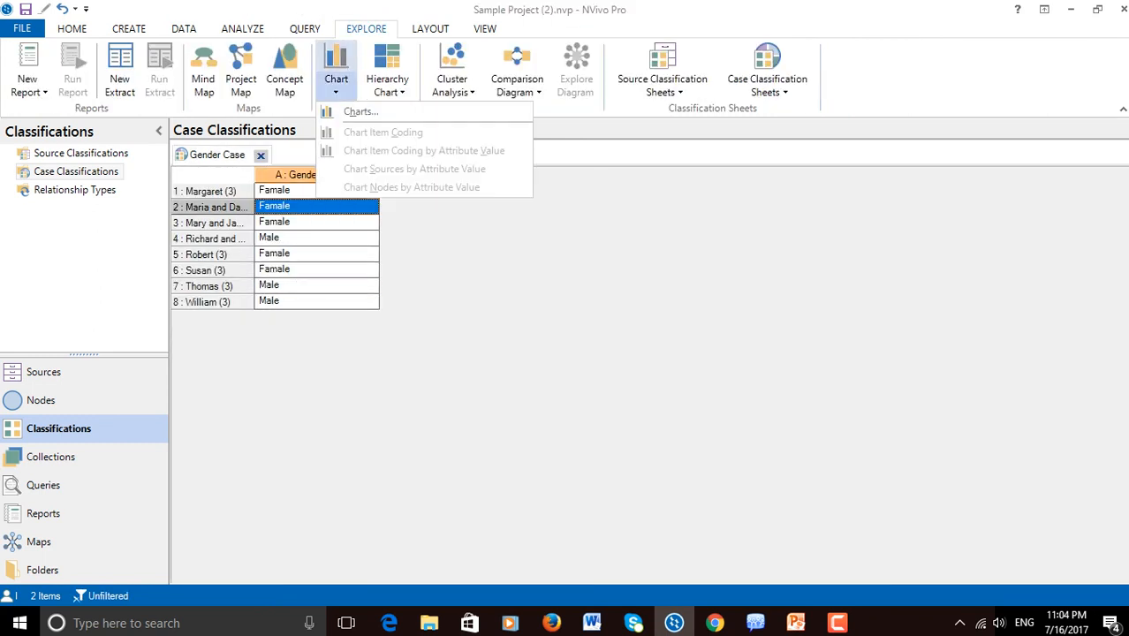
{"action": "left_click", "coordinate": [361, 111]}
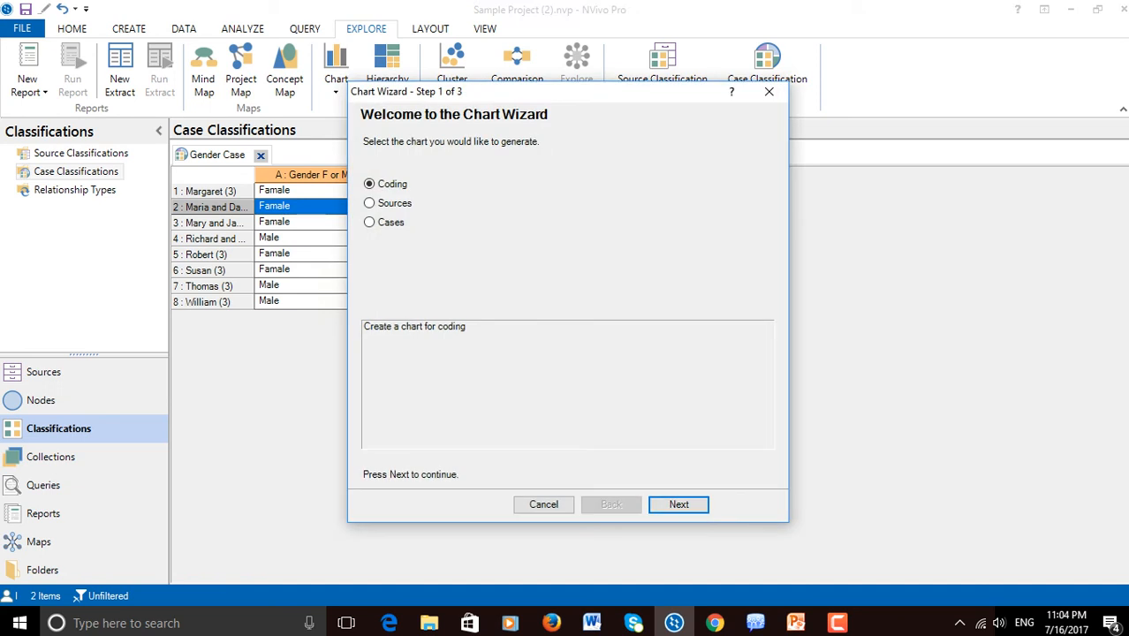
{"action": "left_click", "coordinate": [369, 222]}
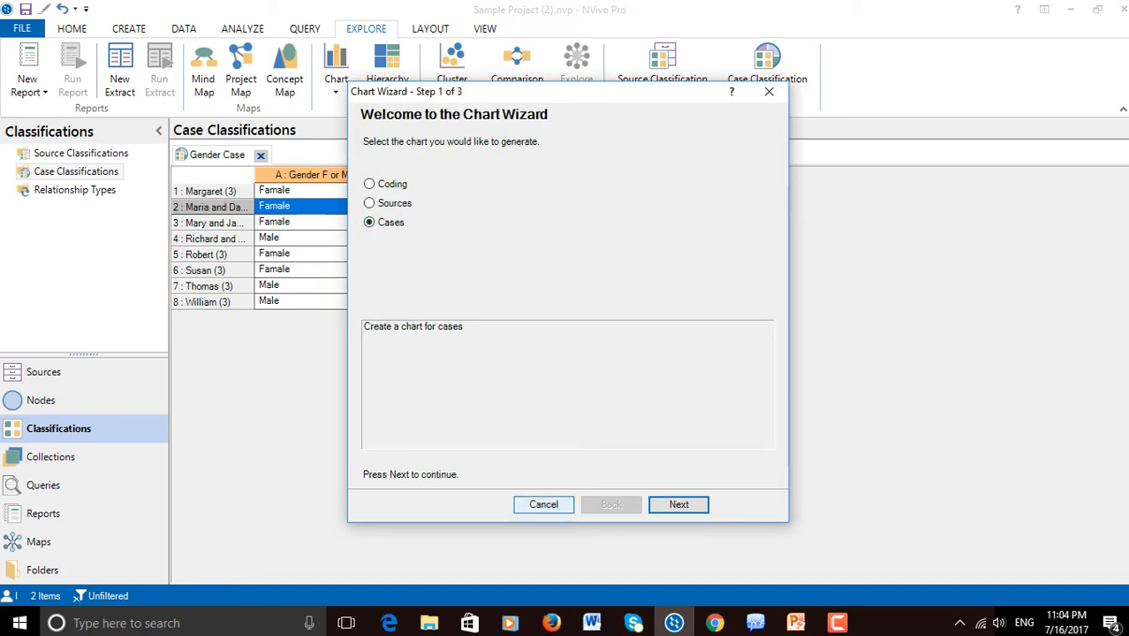
{"action": "left_click", "coordinate": [544, 504]}
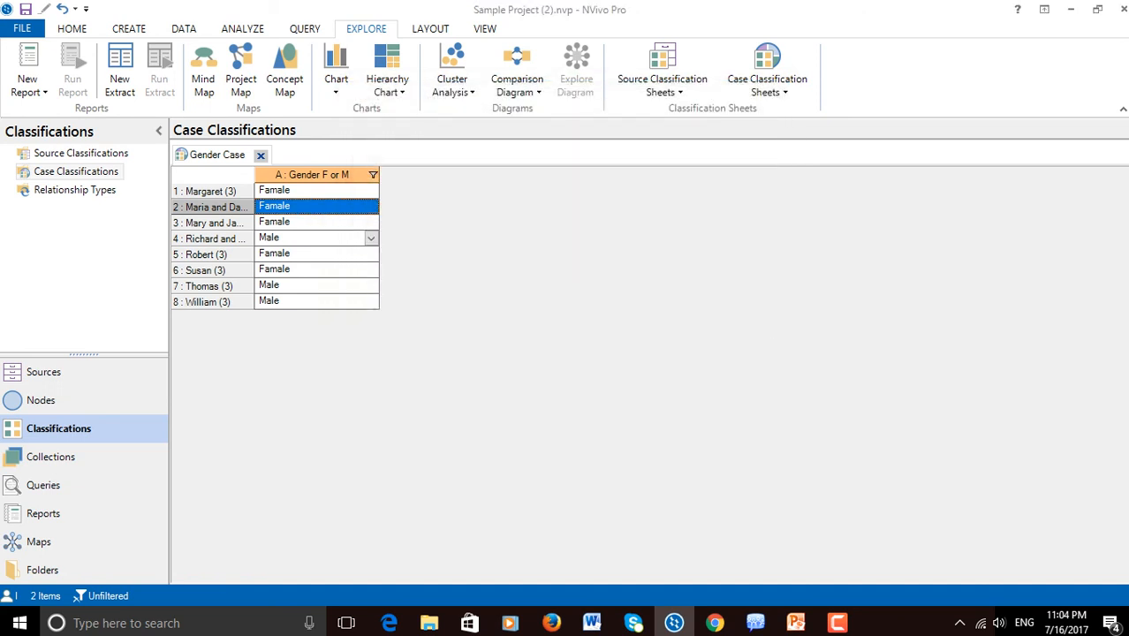
Set Gender F or M to Famale for the fourth case in the Gender Case sheet
{"action": "left_click", "coordinate": [370, 238]}
{"action": "left_click", "coordinate": [371, 239]}
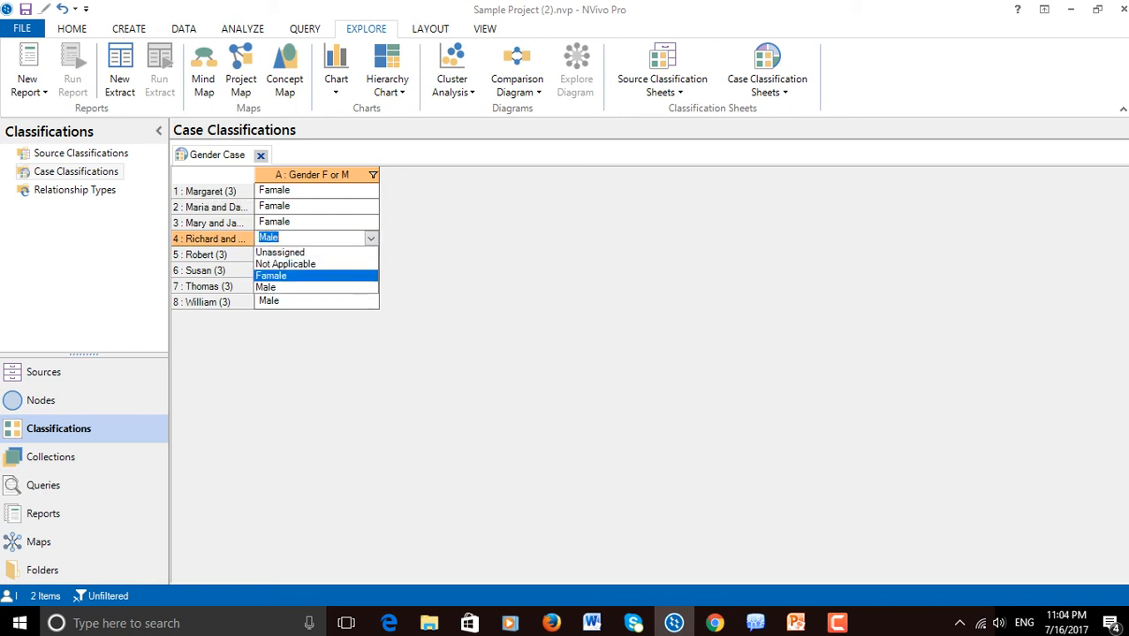
{"action": "left_click", "coordinate": [272, 275]}
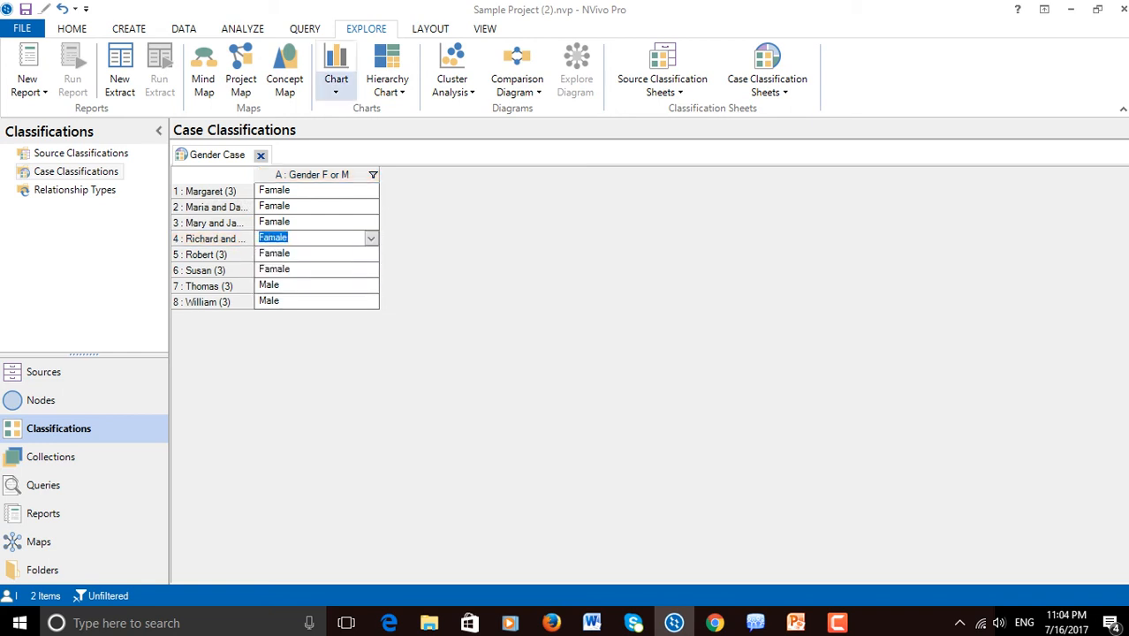
Begin another Cases chart with the option for cases by attribute value for an attribute
{"action": "left_click", "coordinate": [336, 84]}
{"action": "left_click", "coordinate": [353, 112]}
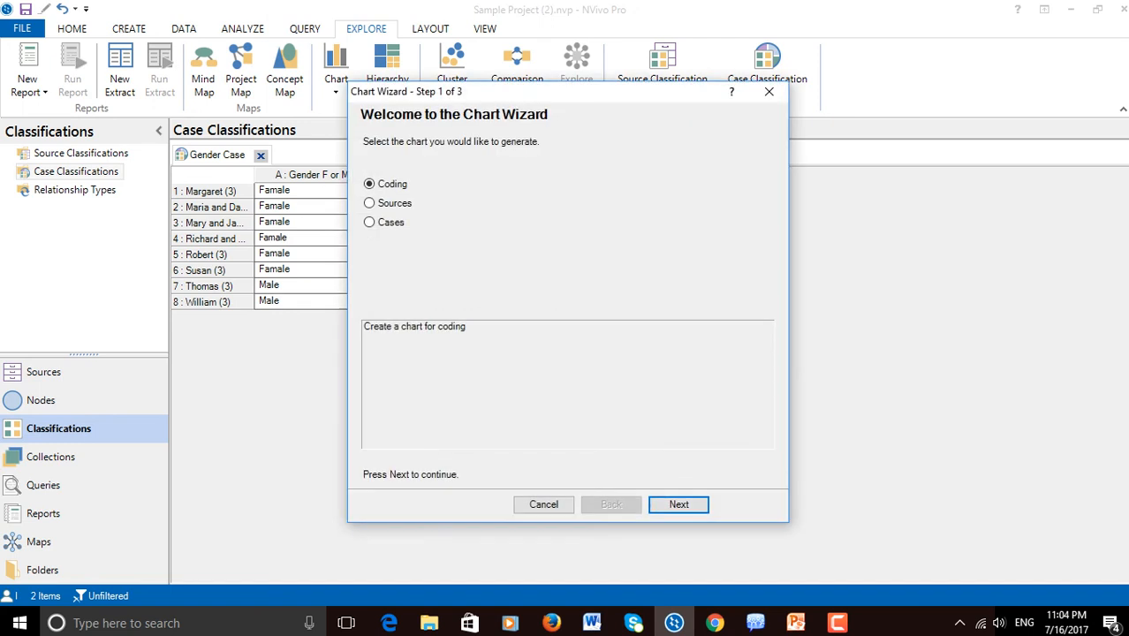
{"action": "left_click", "coordinate": [369, 222]}
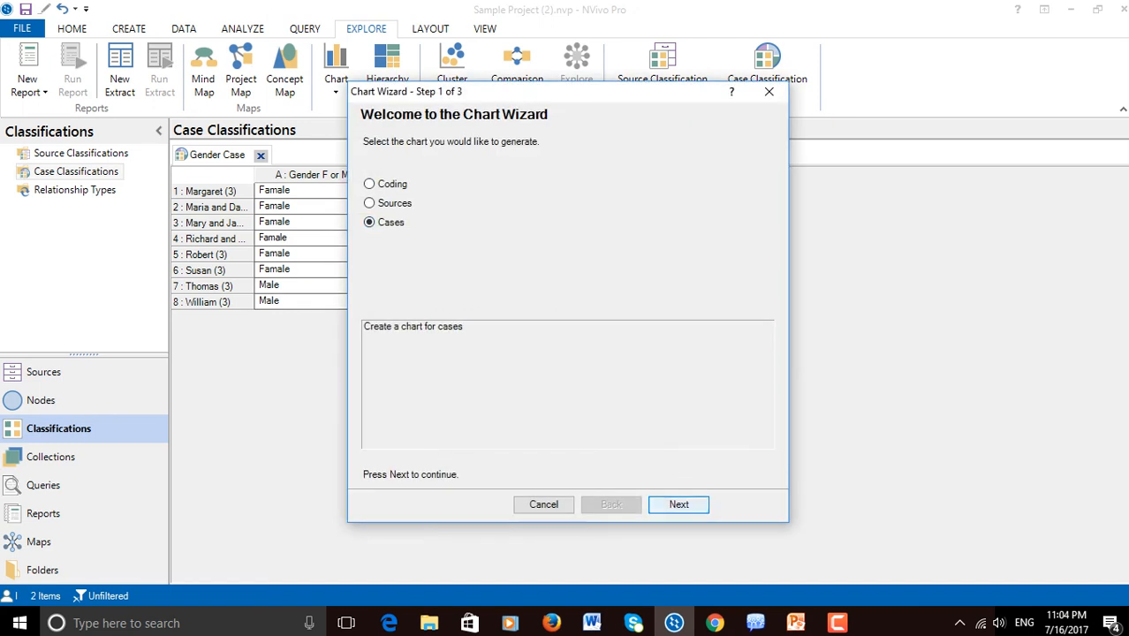
{"action": "left_click", "coordinate": [678, 504]}
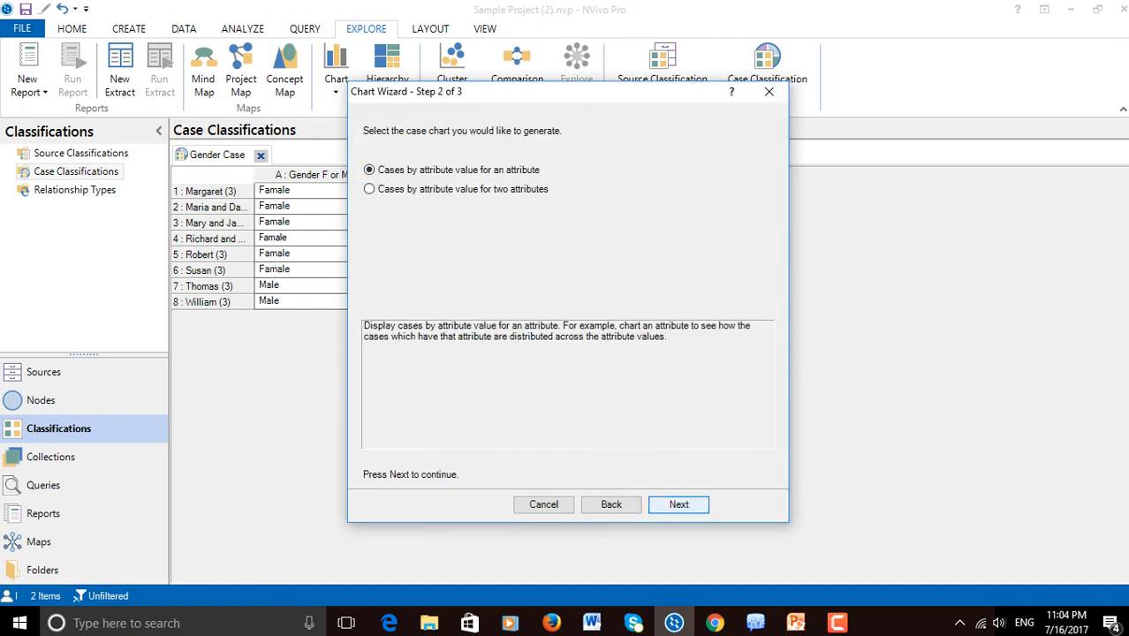
{"action": "left_click", "coordinate": [678, 505]}
Generate the chart with Gender F or M on the X-axis, excluding the 'Unassigned' and 'Not Applicable' values
{"action": "left_click", "coordinate": [733, 129]}
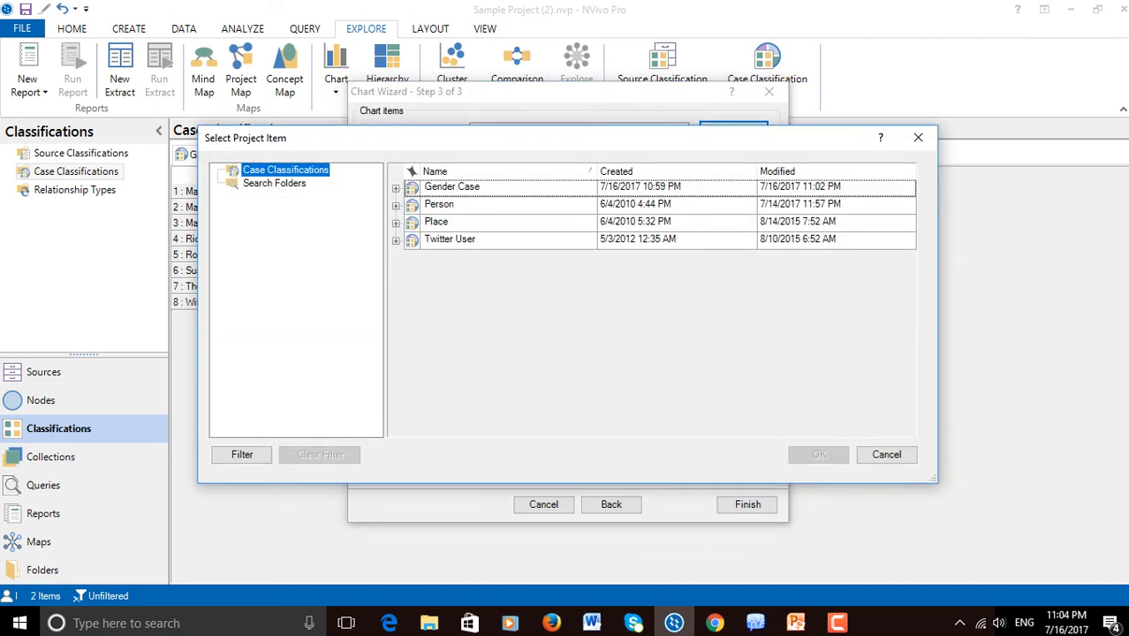
{"action": "left_click", "coordinate": [396, 189]}
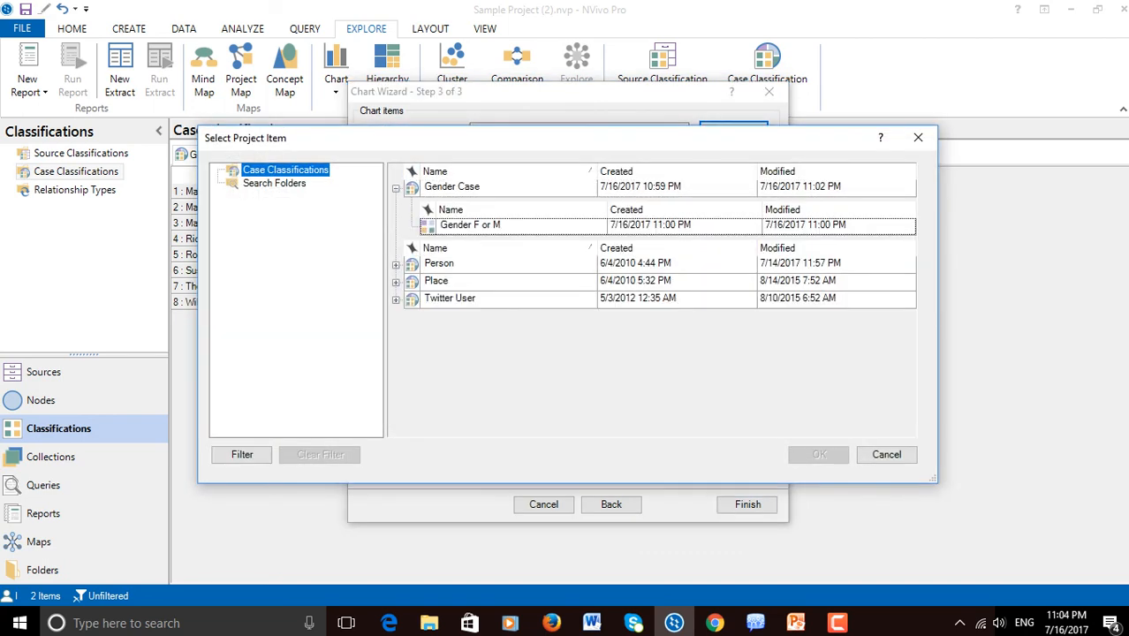
{"action": "left_click", "coordinate": [470, 225]}
{"action": "left_click", "coordinate": [819, 454]}
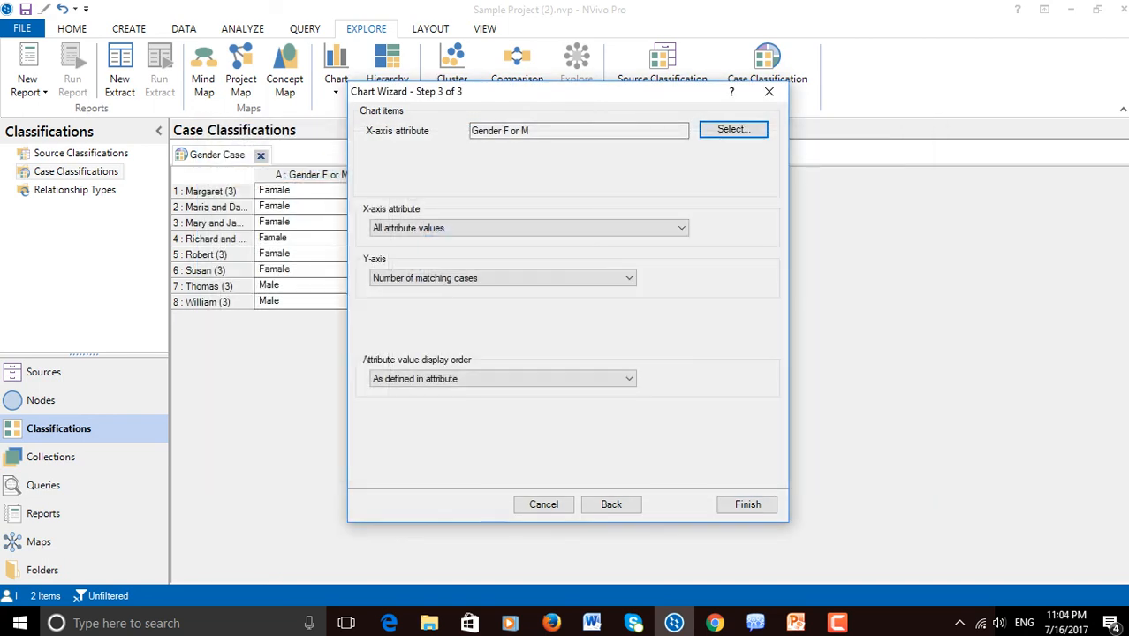
{"action": "left_click", "coordinate": [681, 227]}
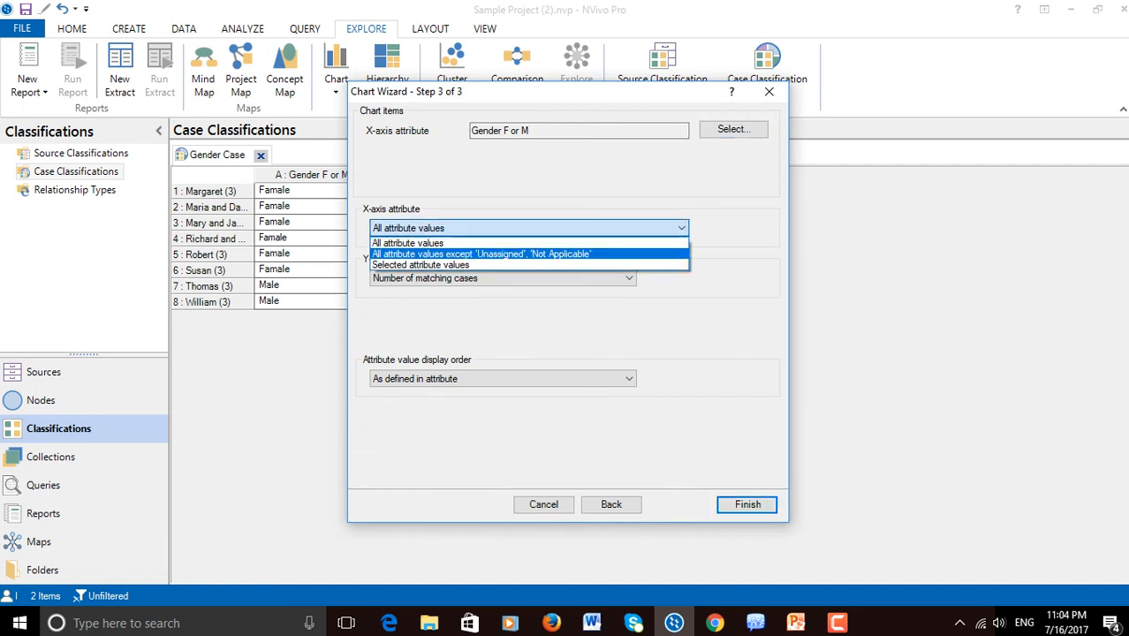
{"action": "left_click", "coordinate": [565, 253]}
{"action": "left_click", "coordinate": [748, 504]}
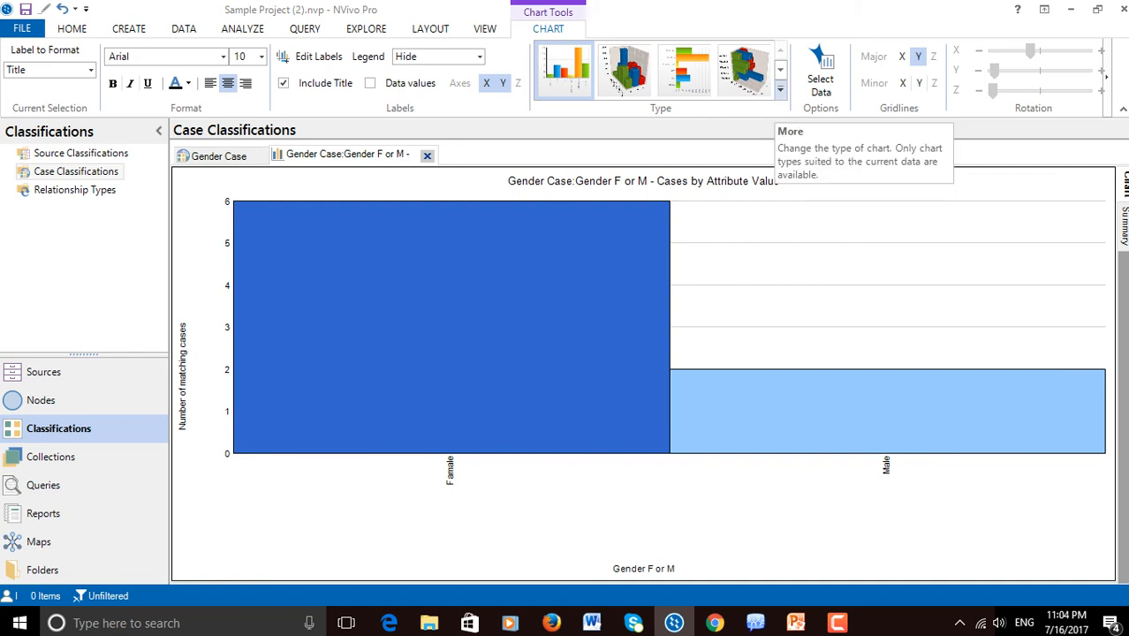
Change the gender chart to a 3D Pie and rotate the pie slightly
{"action": "left_click", "coordinate": [780, 89]}
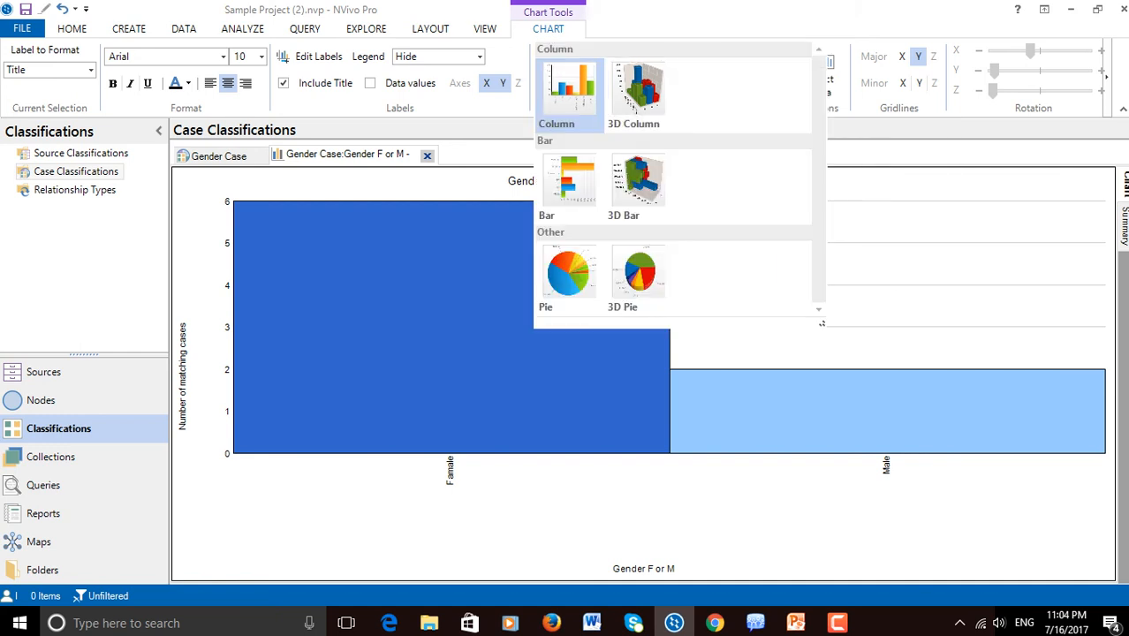
{"action": "left_click", "coordinate": [637, 274]}
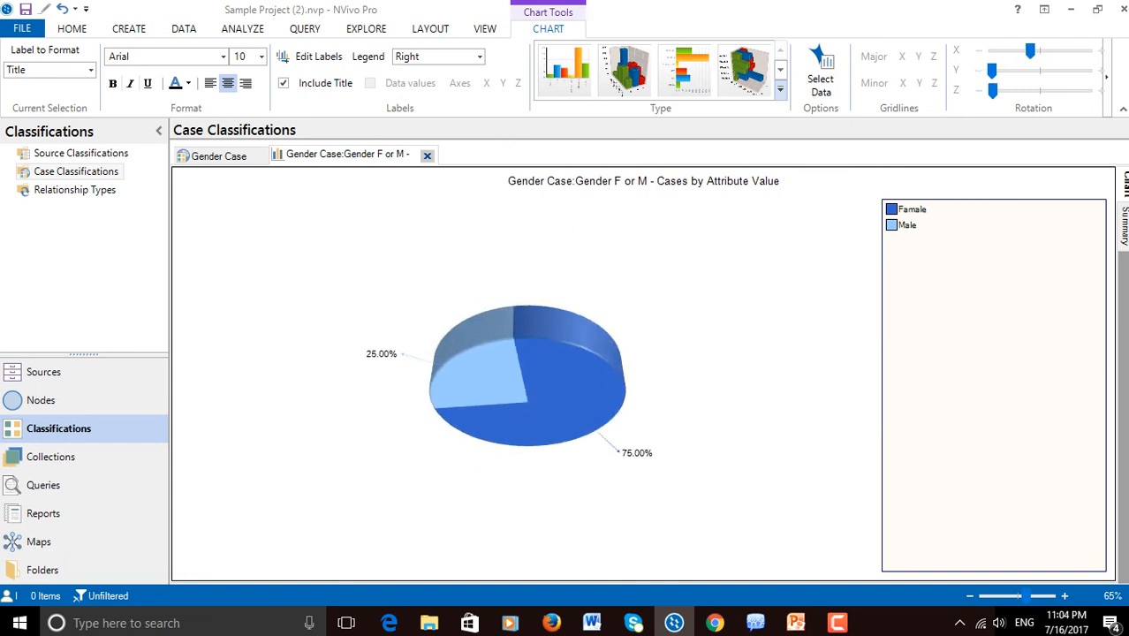
{"action": "left_click_drag", "start_coordinate": [530, 379], "coordinate": [528, 390]}
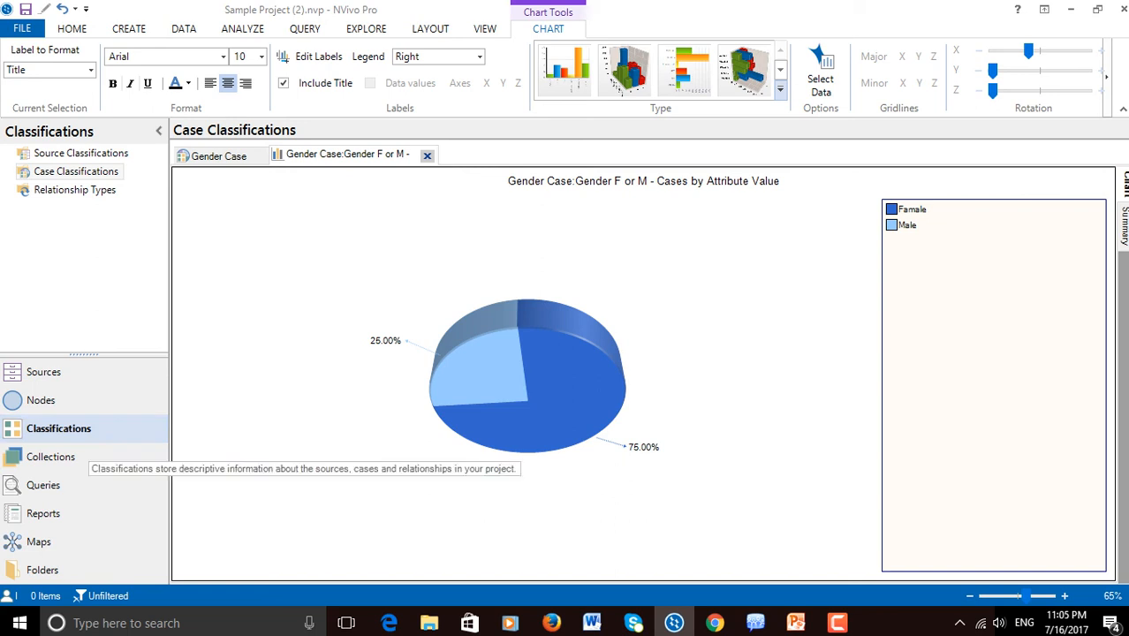
Return to Case Classifications and close the gender pie chart, leaving the Gender Case sheet open
{"action": "left_click", "coordinate": [76, 171]}
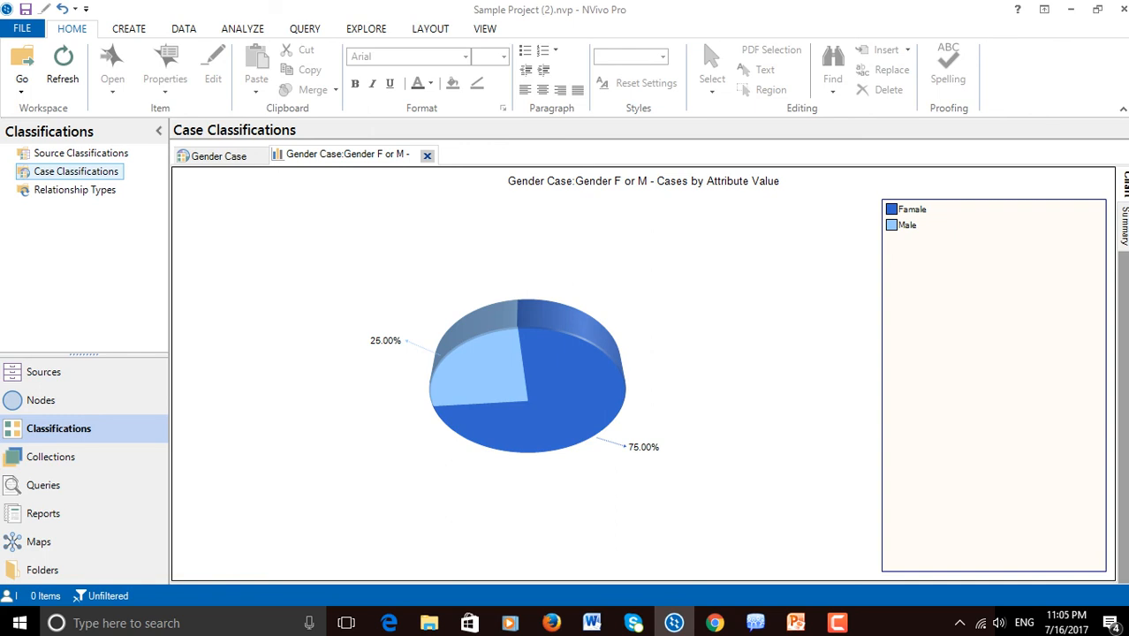
{"action": "left_click", "coordinate": [427, 154]}
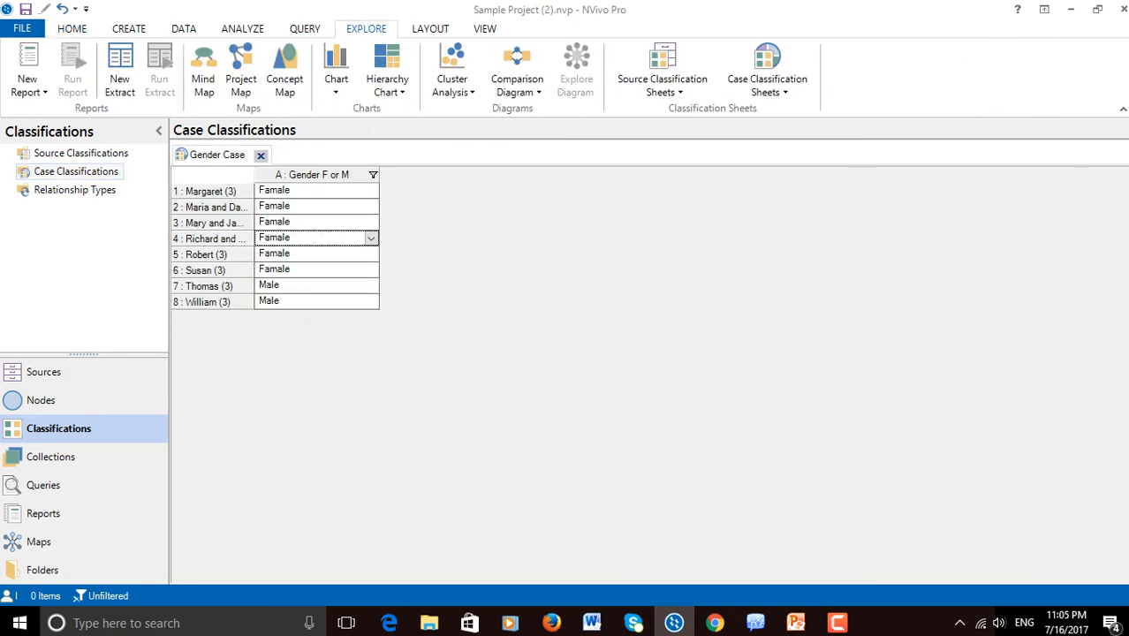